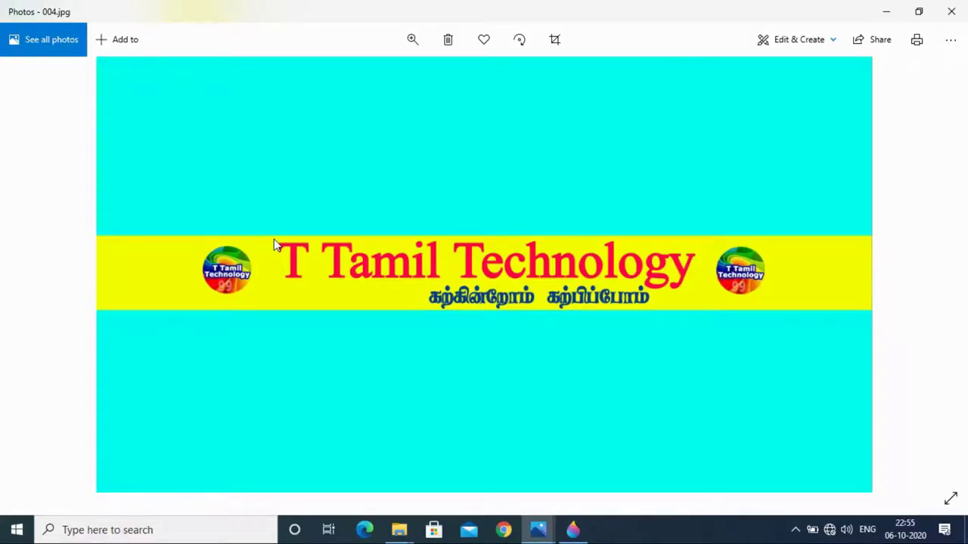
# Step: Search Windows for 'paint', launch Paint 3D and create a New blank canvas
pyautogui.click(112, 529)
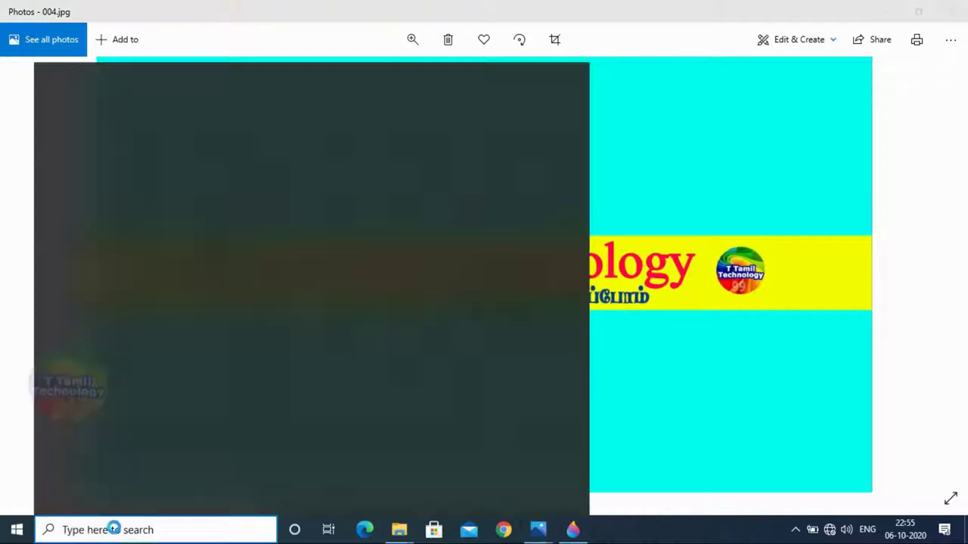
pyautogui.write('paint')
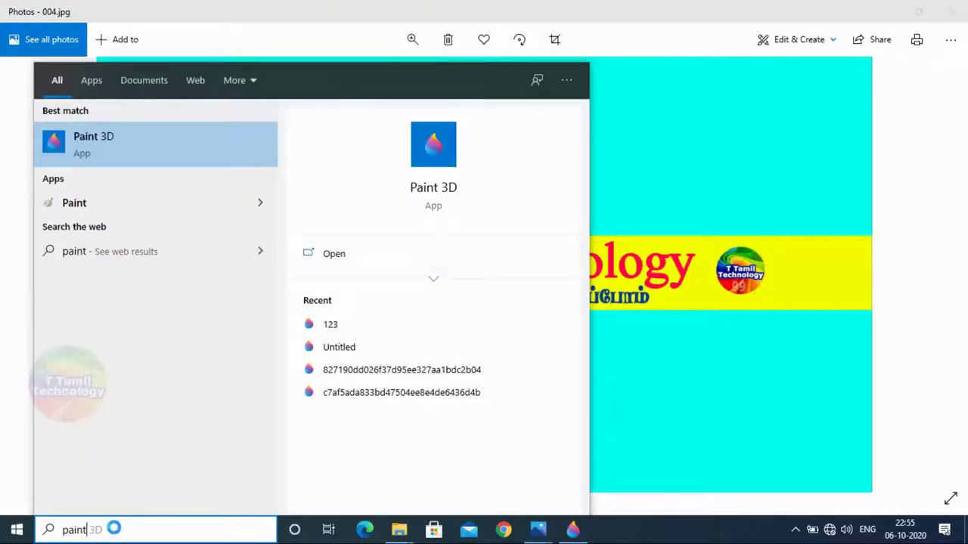
pyautogui.click(112, 153)
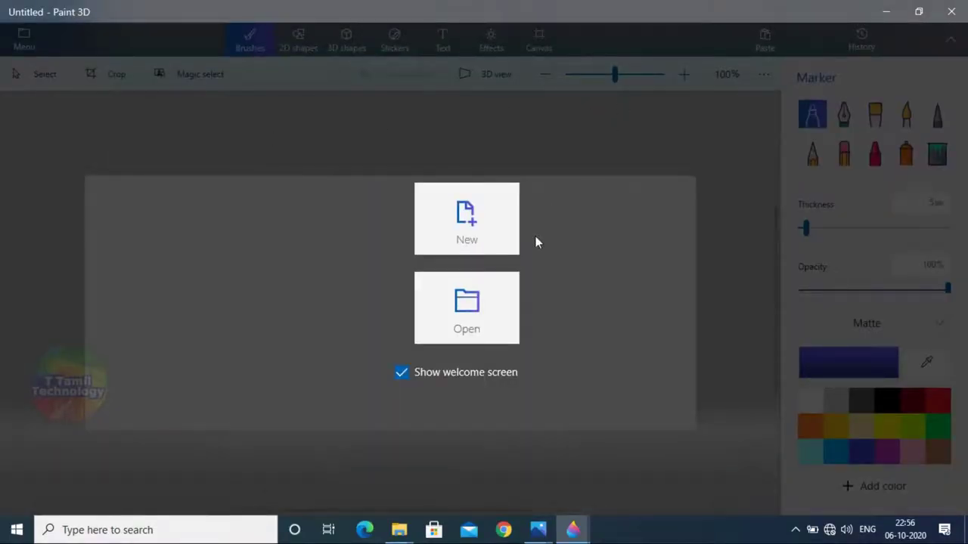
pyautogui.click(471, 244)
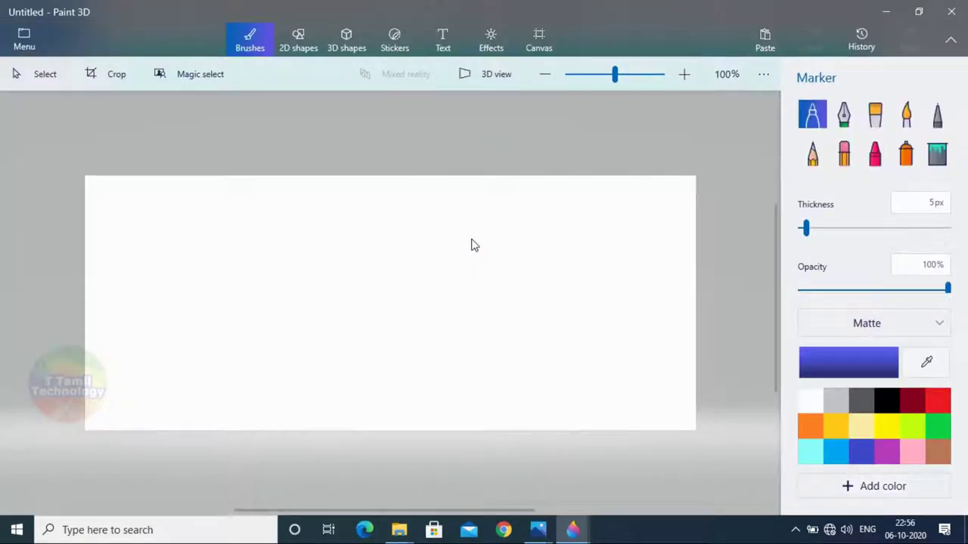
pyautogui.moveTo(537, 530)
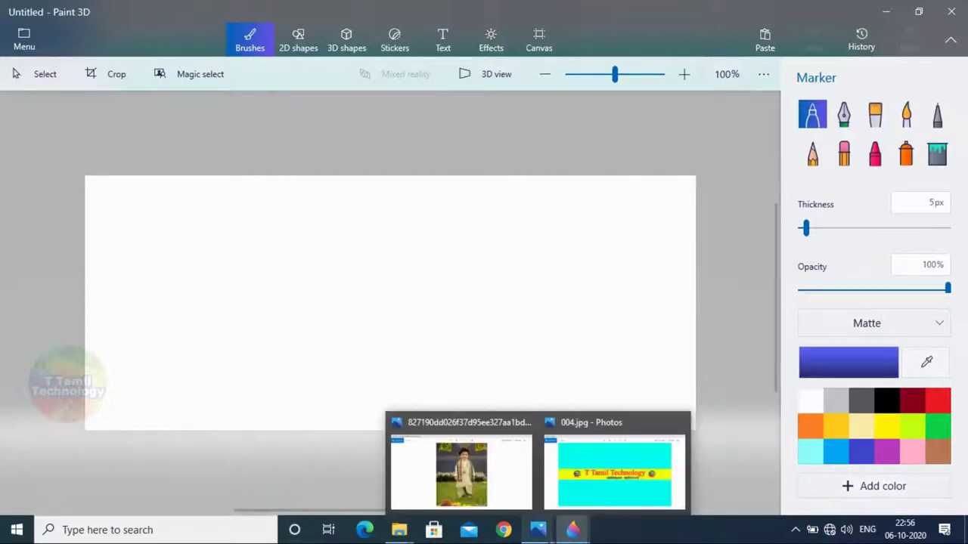
# Step: Open the child's photo 827190dd026f37d95ee327aa1bdc2b04.jpg from Photos in Paint 3D via Open with
pyautogui.click(476, 482)
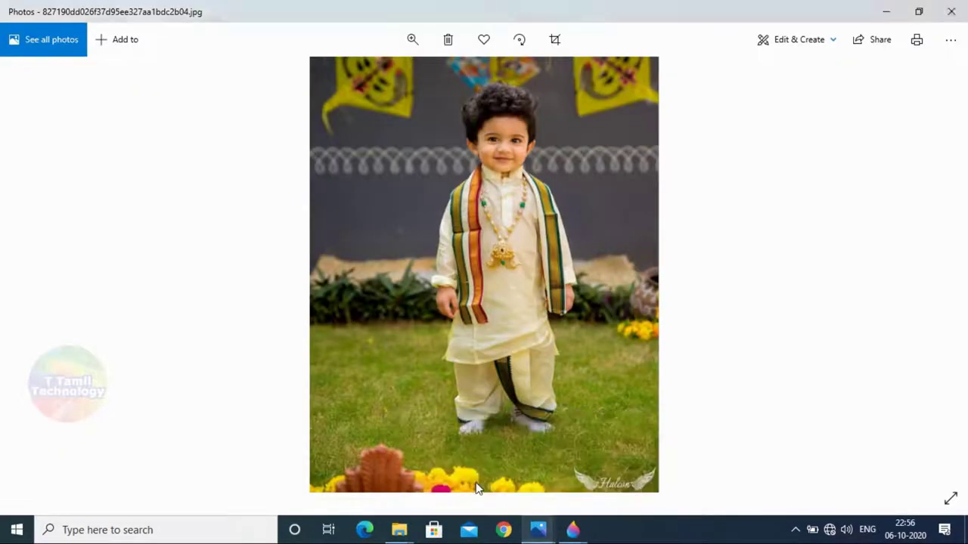
pyautogui.rightClick(474, 245)
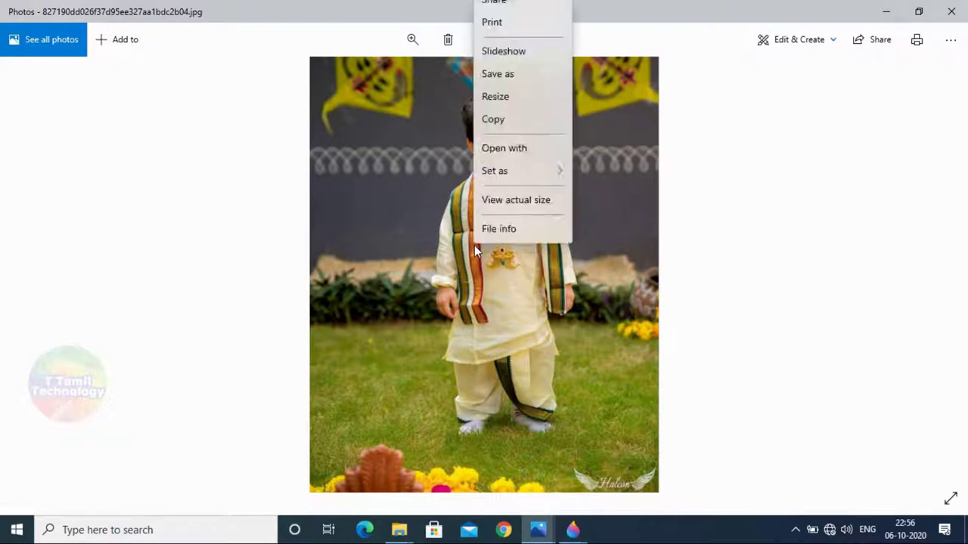
pyautogui.click(436, 261)
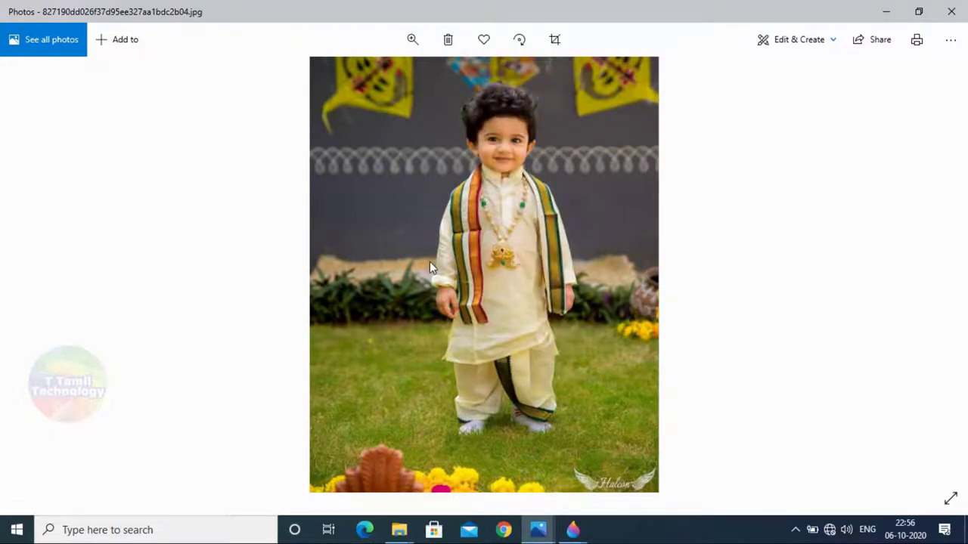
pyautogui.rightClick(430, 264)
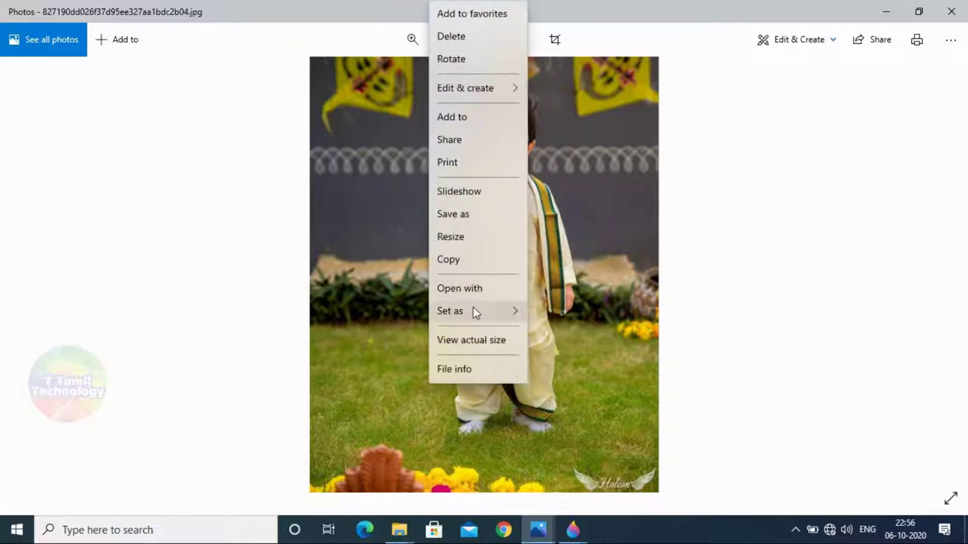
pyautogui.click(492, 288)
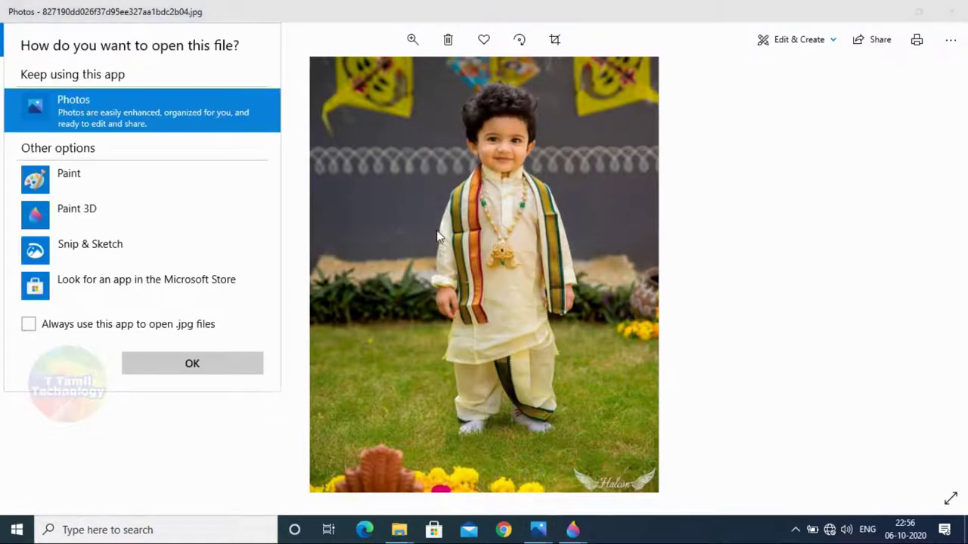
pyautogui.click(218, 210)
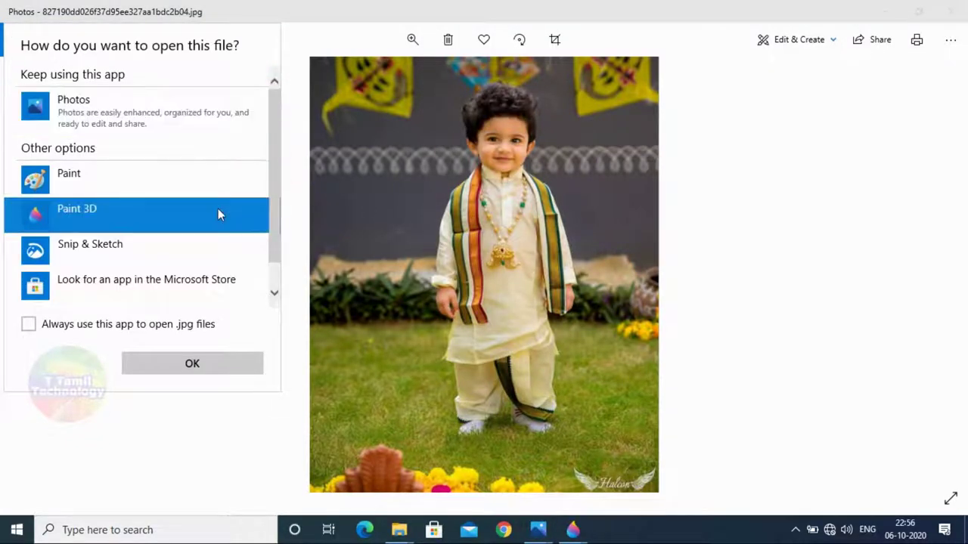
pyautogui.click(192, 363)
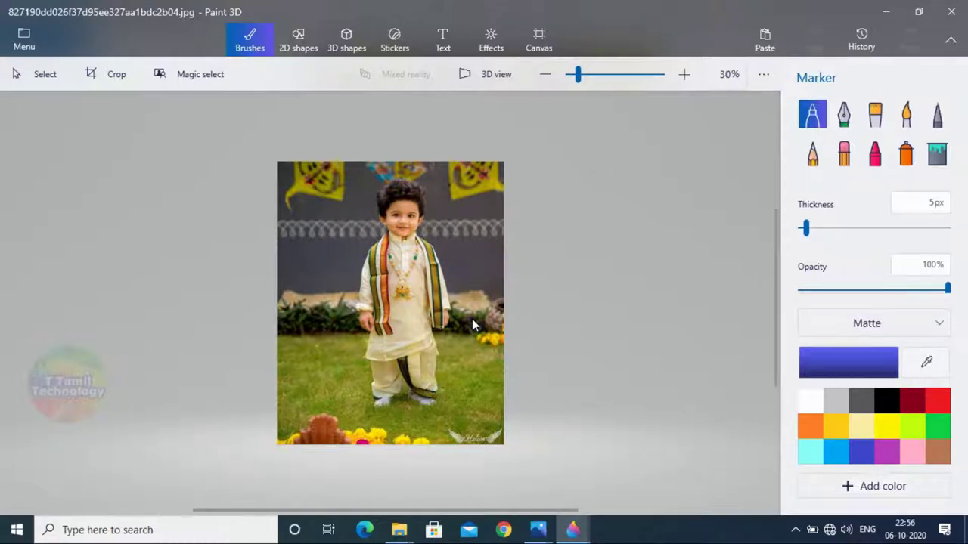
# Step: Use Magic select with the box tightened around the child to detect him as the cutout
pyautogui.click(215, 75)
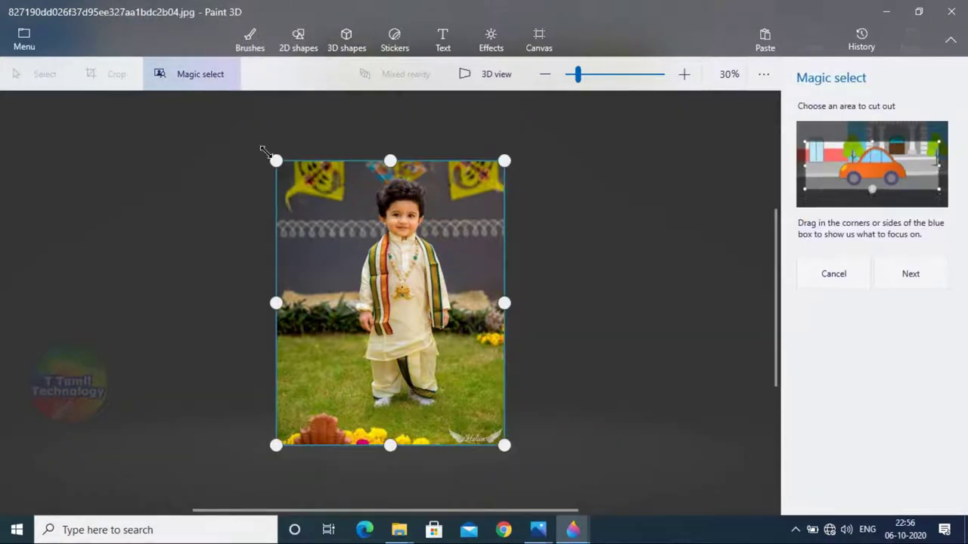
pyautogui.moveTo(276, 160); pyautogui.dragTo(353, 176)
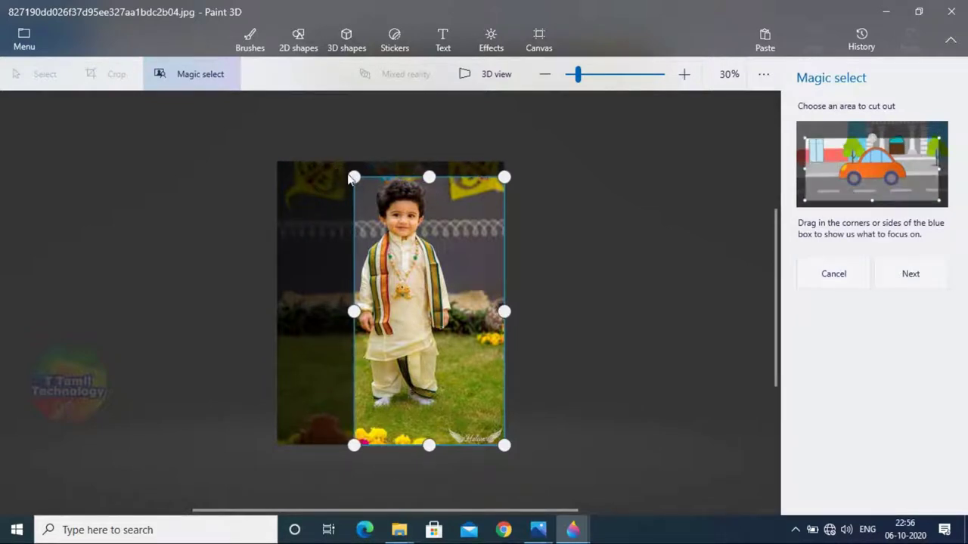
pyautogui.moveTo(504, 447); pyautogui.dragTo(448, 411)
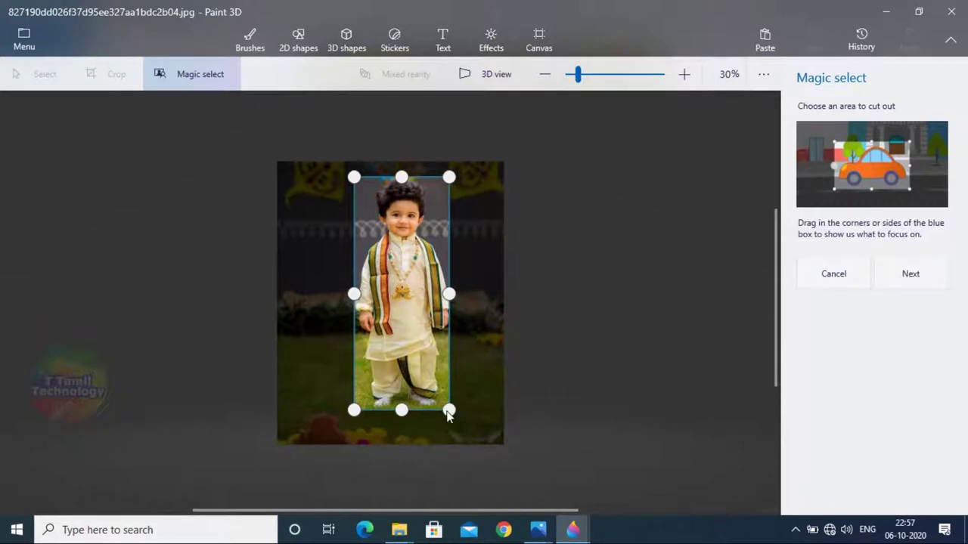
pyautogui.click(911, 276)
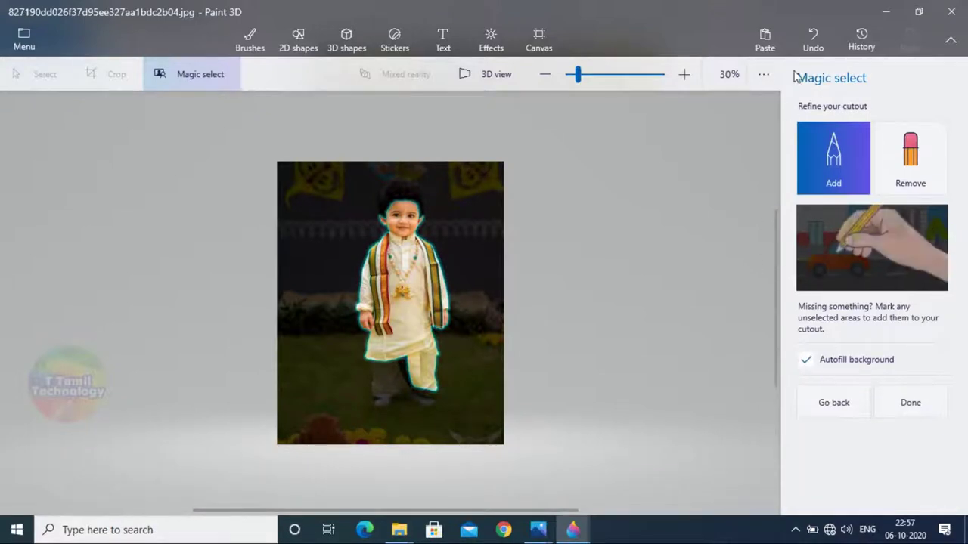
# Step: Refine the cutout to add the boy's hair, left leg and the cloth between his legs, checking the feet
pyautogui.moveTo(576, 85); pyautogui.dragTo(591, 87)
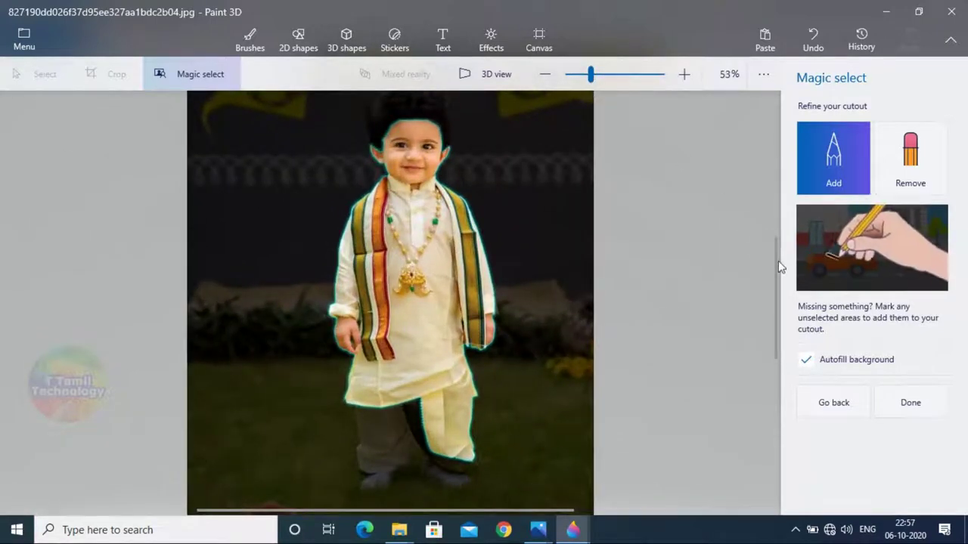
pyautogui.moveTo(776, 266); pyautogui.dragTo(766, 210)
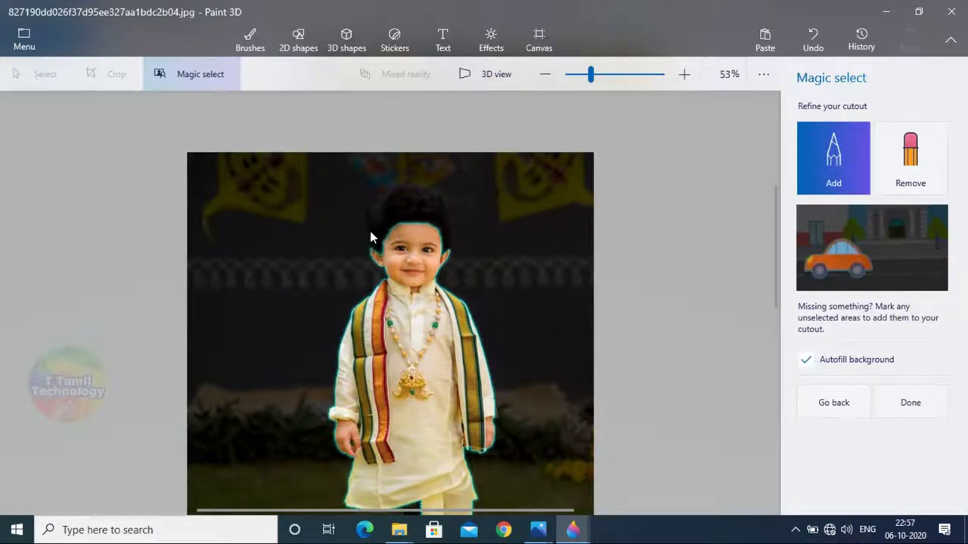
pyautogui.moveTo(369, 231)
pyautogui.mouseDown()
pyautogui.moveTo(404, 189)
pyautogui.moveTo(449, 257)
pyautogui.mouseUp()
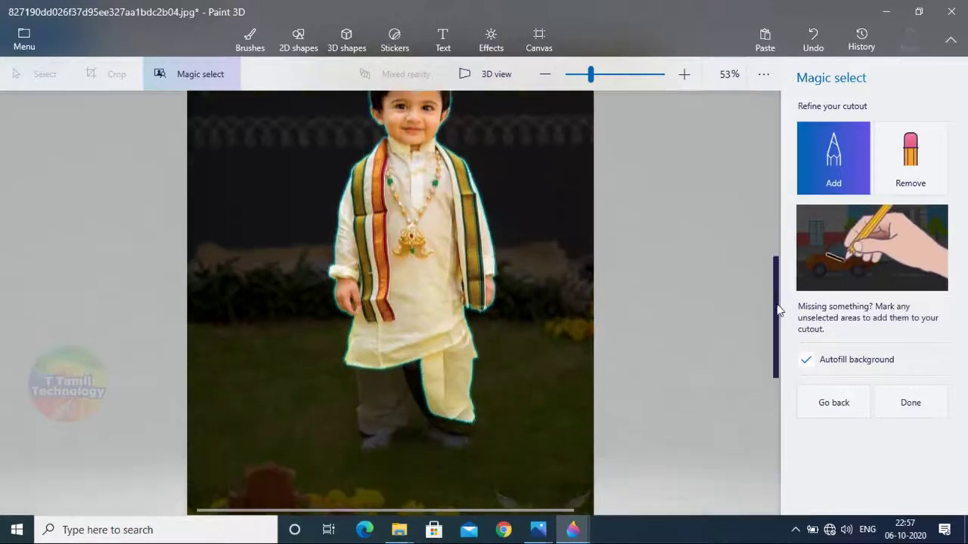
pyautogui.moveTo(774, 228); pyautogui.dragTo(775, 336)
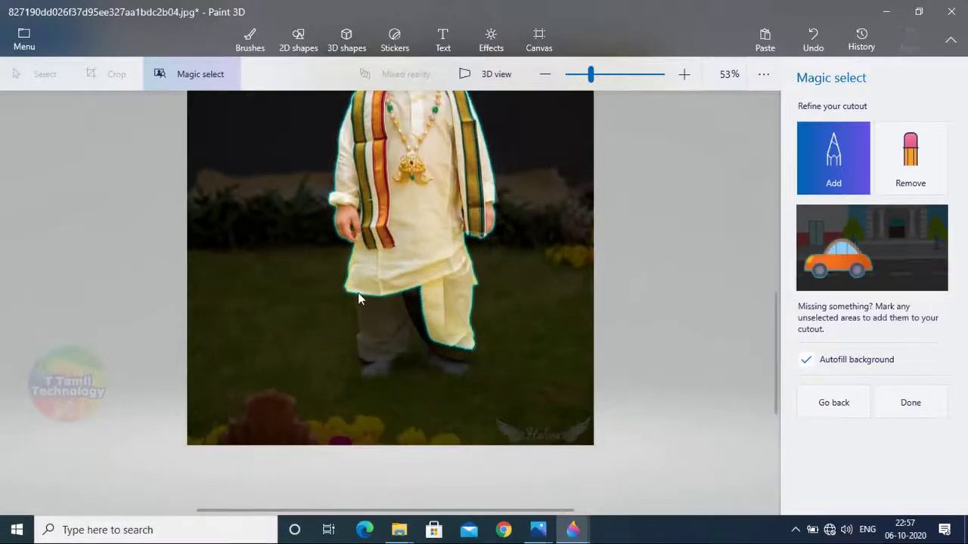
pyautogui.moveTo(357, 293); pyautogui.dragTo(400, 300)
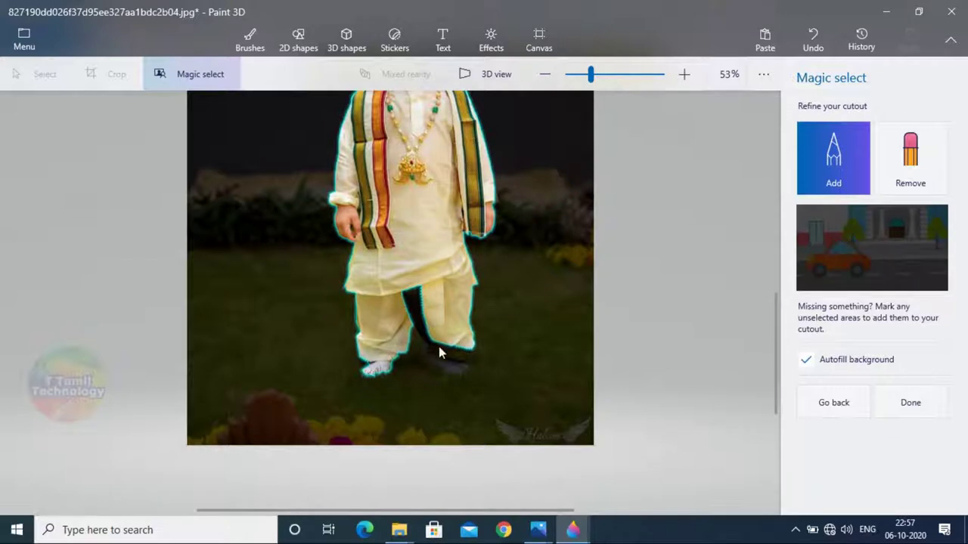
pyautogui.moveTo(403, 292)
pyautogui.mouseDown()
pyautogui.moveTo(428, 348)
pyautogui.moveTo(470, 352)
pyautogui.moveTo(454, 372)
pyautogui.moveTo(464, 367)
pyautogui.mouseUp()
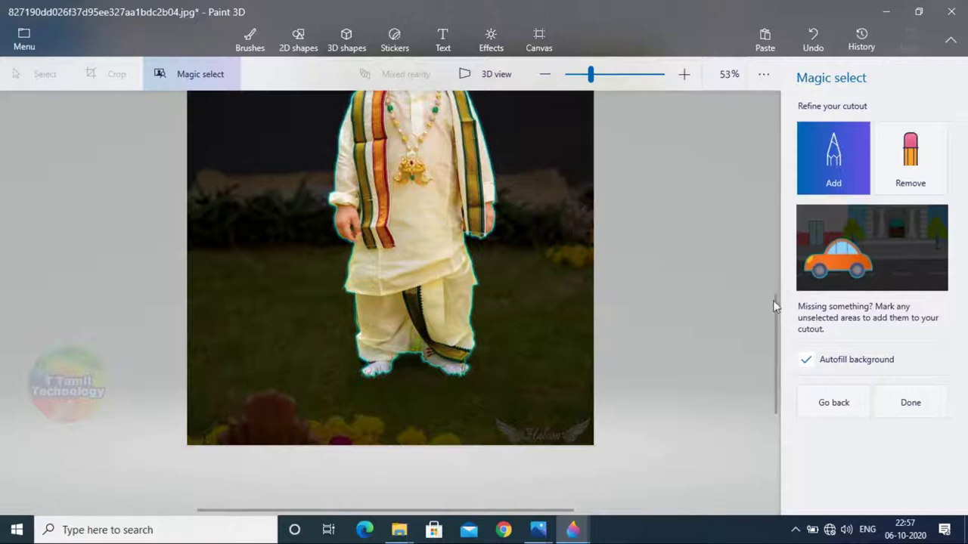
pyautogui.moveTo(771, 321); pyautogui.dragTo(772, 264)
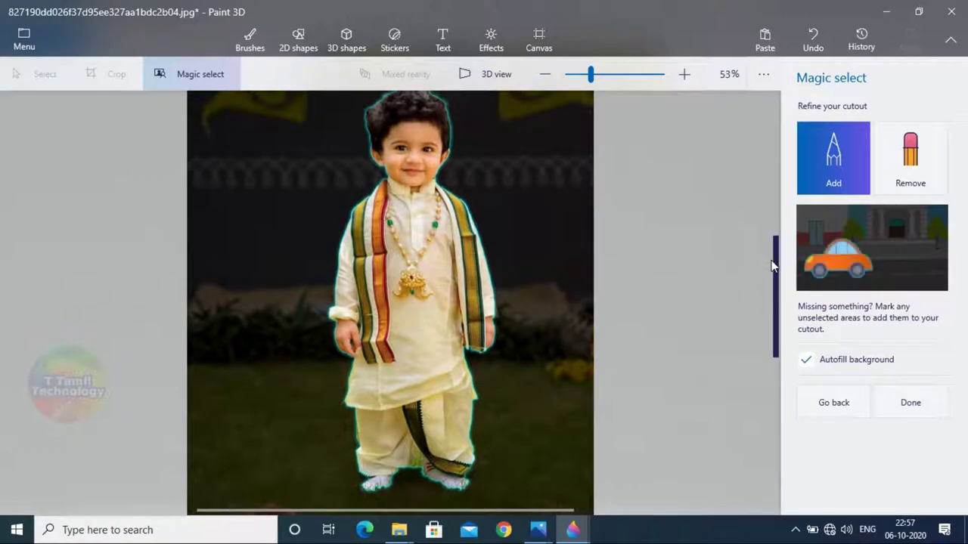
pyautogui.moveTo(772, 264); pyautogui.dragTo(779, 246)
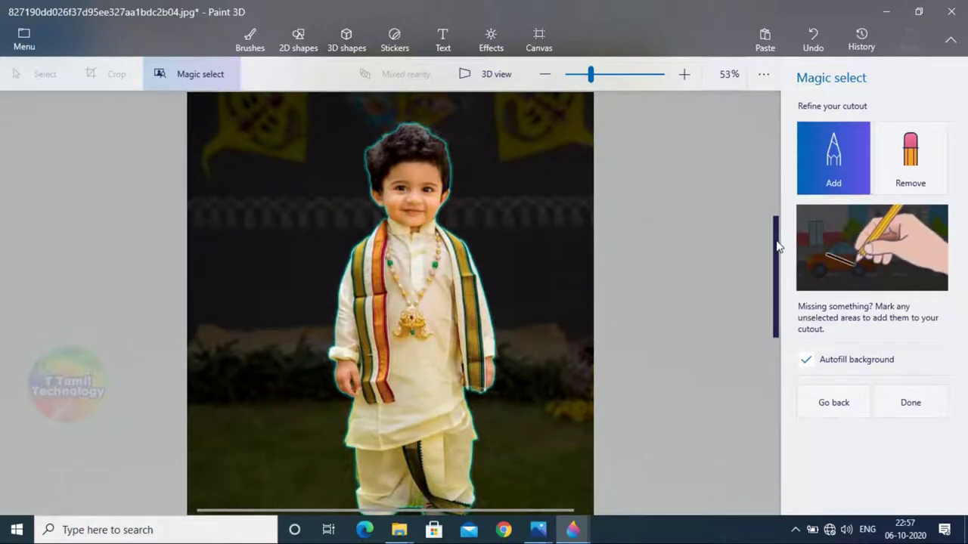
pyautogui.moveTo(778, 246); pyautogui.dragTo(777, 257)
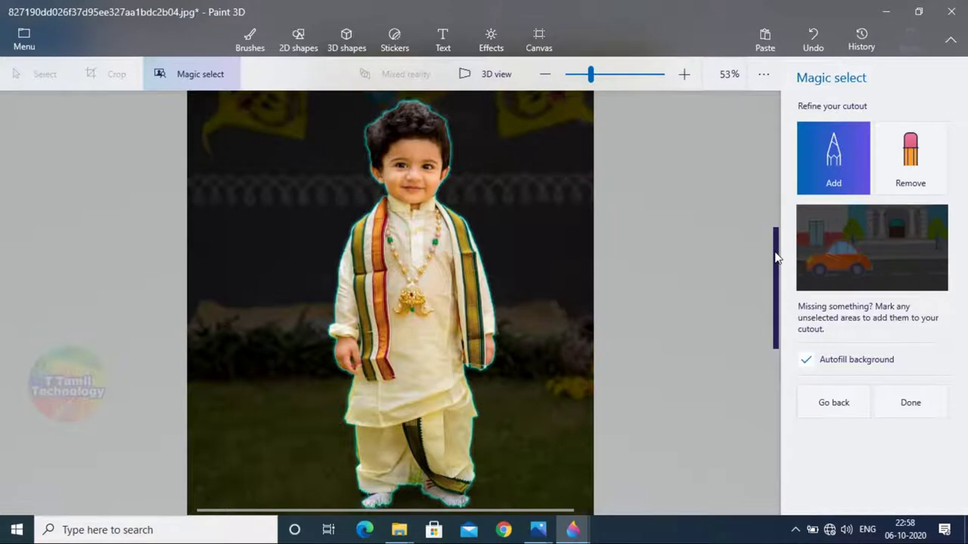
pyautogui.moveTo(777, 257); pyautogui.dragTo(778, 280)
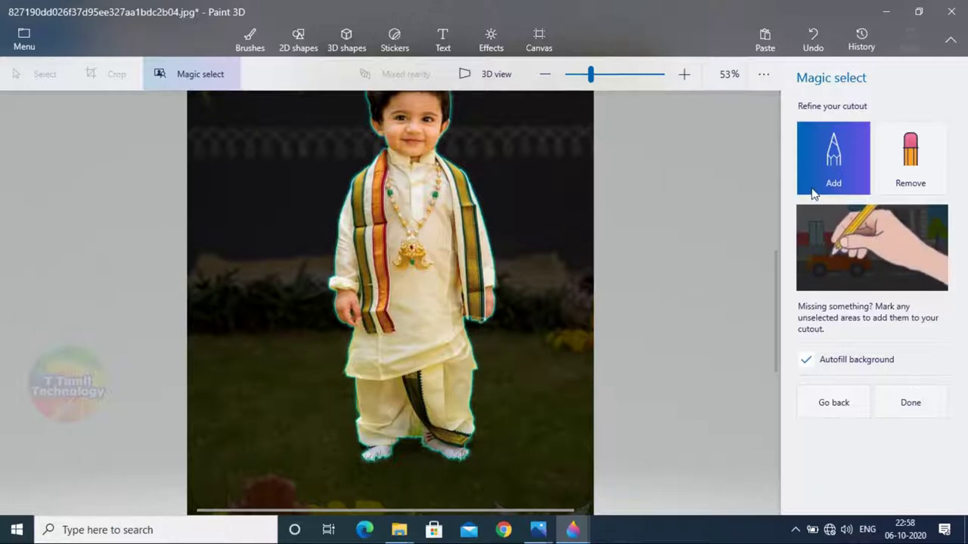
# Step: Finish the cutout, zoom out, move the boy left and Ctrl-drag a duplicate beside him
pyautogui.click(910, 404)
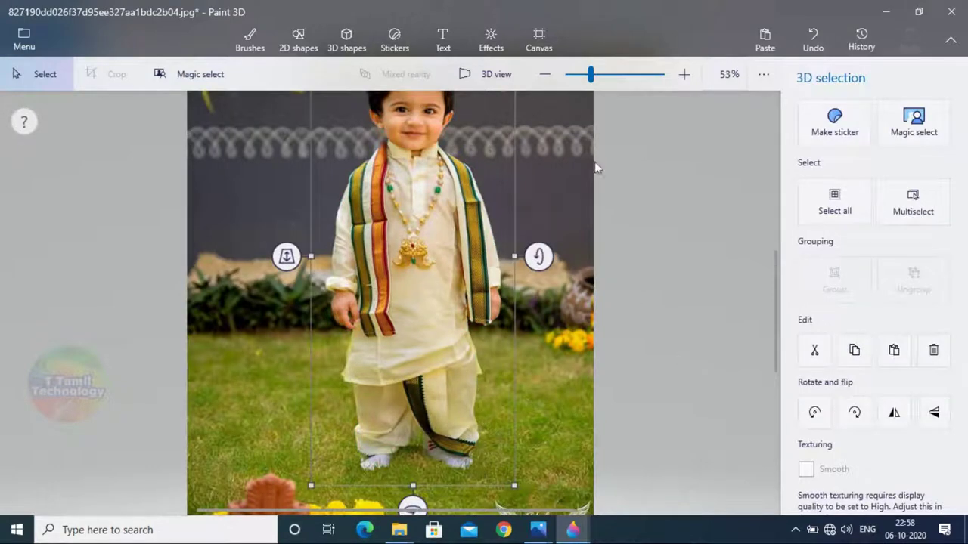
pyautogui.moveTo(596, 69); pyautogui.dragTo(581, 77)
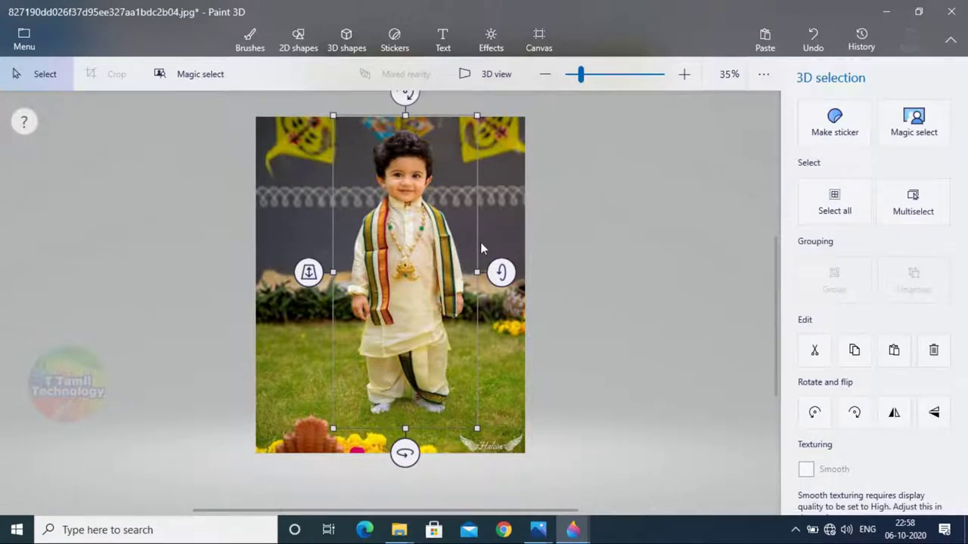
pyautogui.moveTo(426, 259)
pyautogui.mouseDown()
pyautogui.moveTo(365, 268)
pyautogui.moveTo(419, 265)
pyautogui.mouseUp()
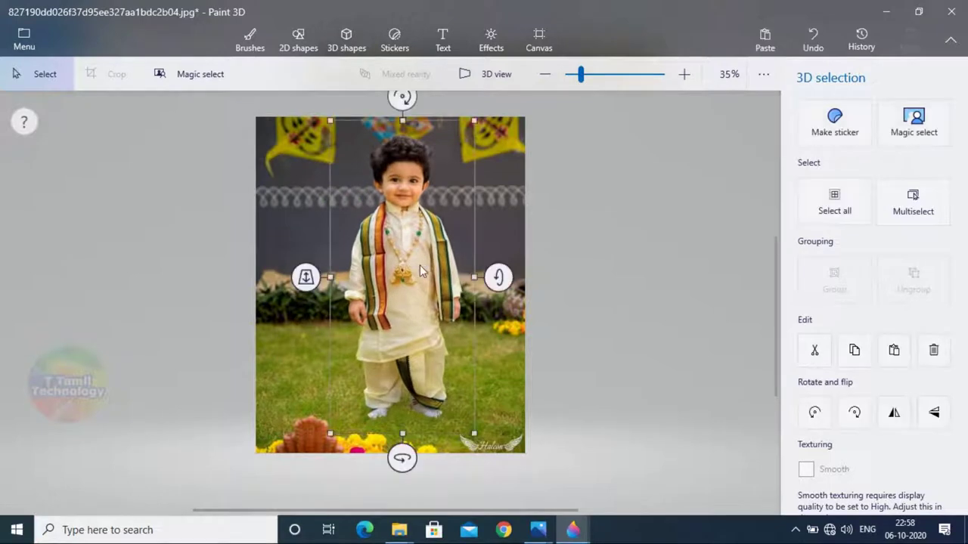
pyautogui.press('ctrl')
pyautogui.moveTo(420, 265); pyautogui.dragTo(323, 269)
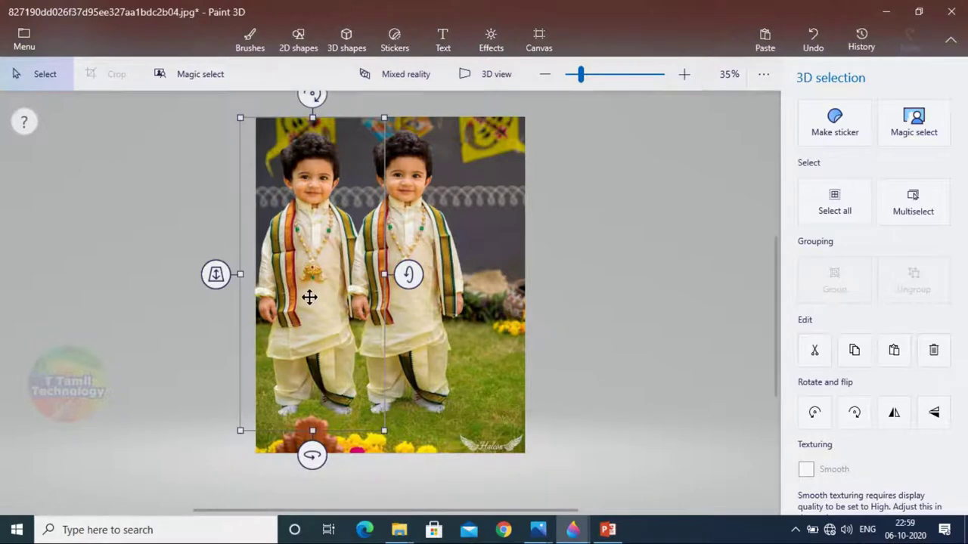
pyautogui.press('ctrl')
# Step: Switch to Chrome showing the remove.bg home page
pyautogui.click(608, 529)
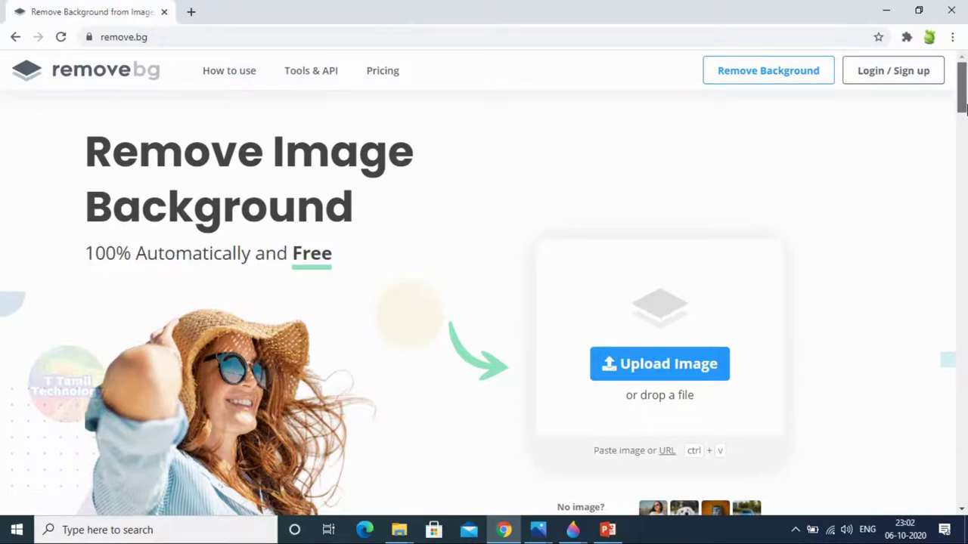
# Step: Upload the baby photo from the Desktop 'background remove' folder to remove.bg for processing
pyautogui.moveTo(960, 107)
pyautogui.mouseDown()
pyautogui.moveTo(960, 151)
pyautogui.moveTo(960, 121)
pyautogui.mouseUp()
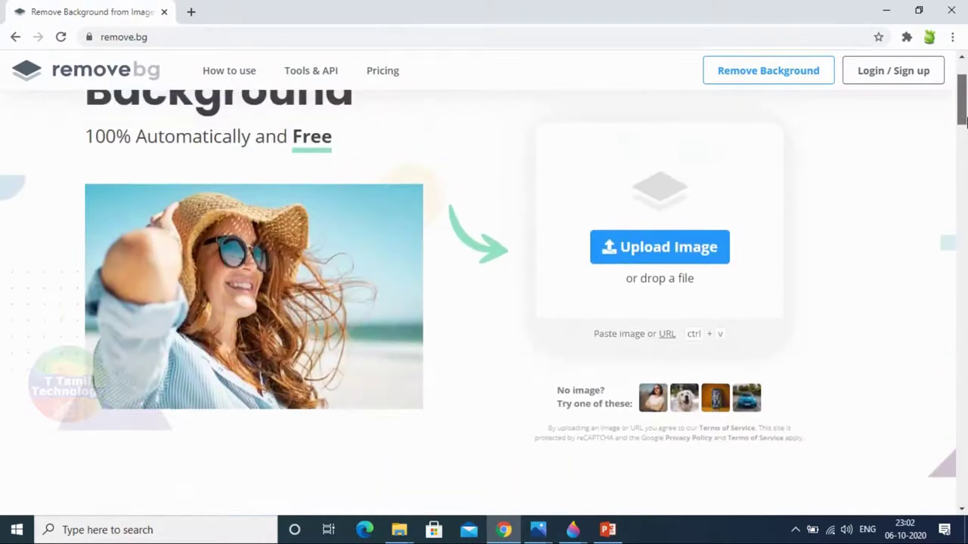
pyautogui.click(669, 239)
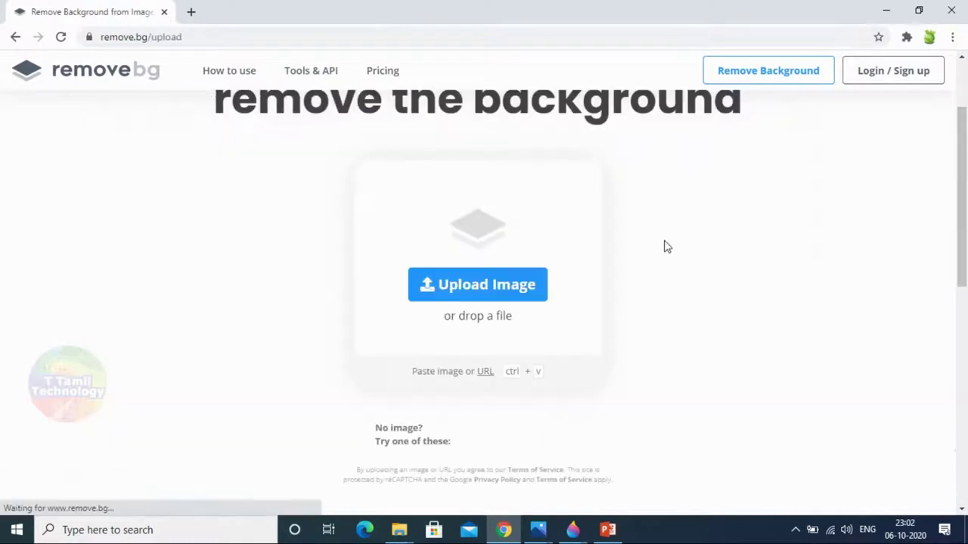
pyautogui.click(488, 284)
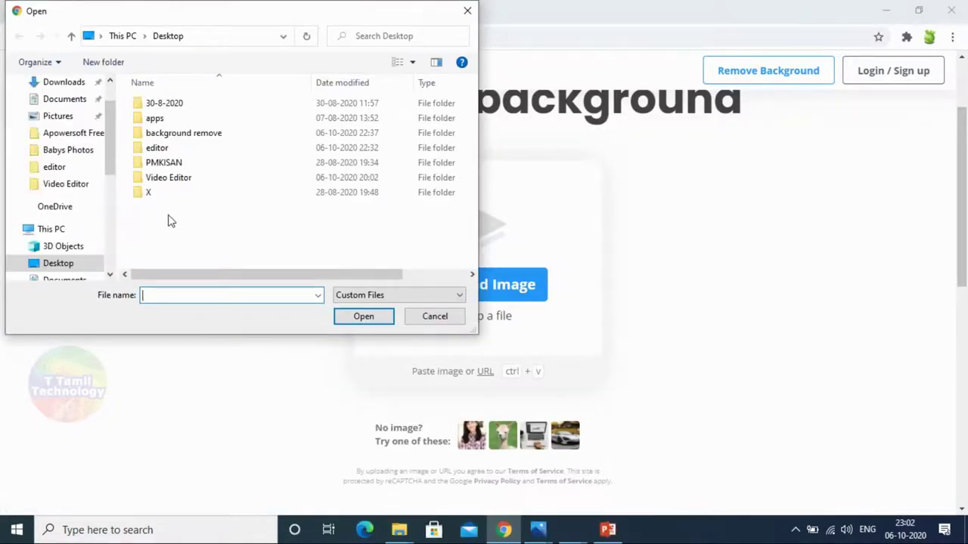
pyautogui.click(179, 138)
pyautogui.doubleClick(180, 144)
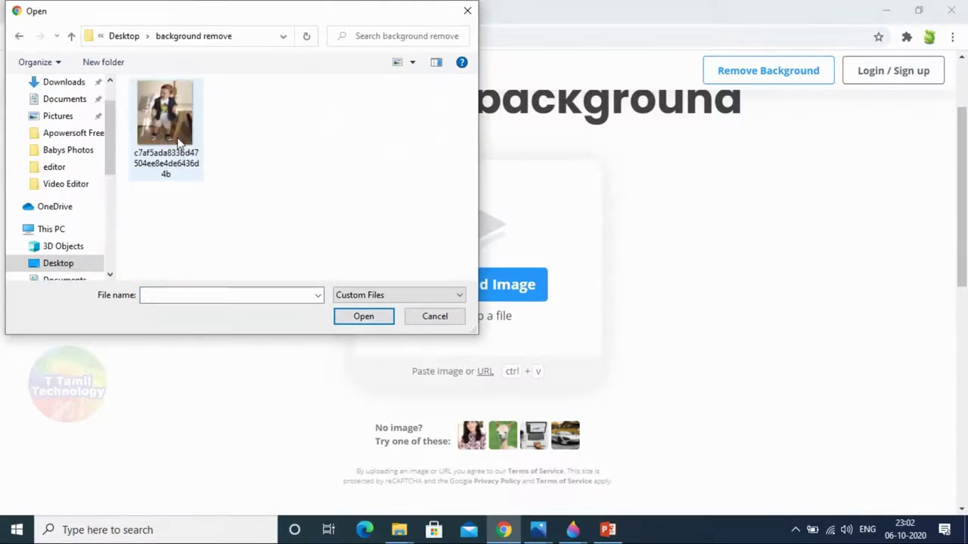
pyautogui.doubleClick(180, 144)
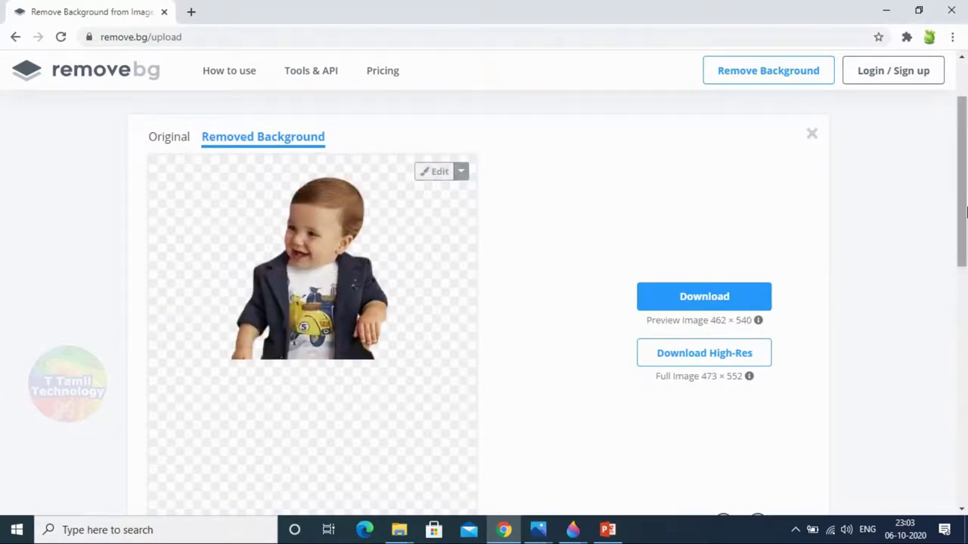
# Step: Save the background-free result image as a PNG into the 'background remove' folder
pyautogui.moveTo(962, 218)
pyautogui.mouseDown()
pyautogui.moveTo(964, 249)
pyautogui.moveTo(966, 230)
pyautogui.mouseUp()
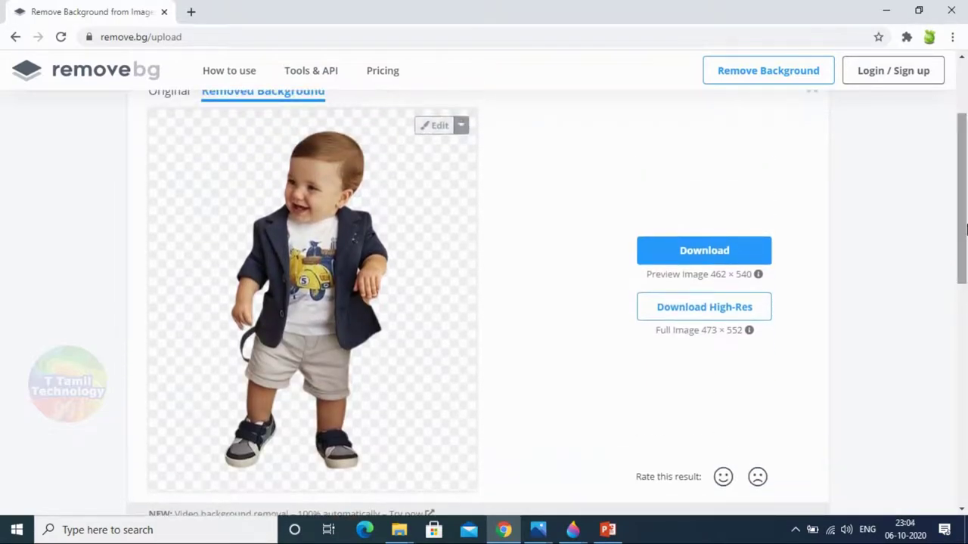
pyautogui.rightClick(339, 264)
pyautogui.click(371, 388)
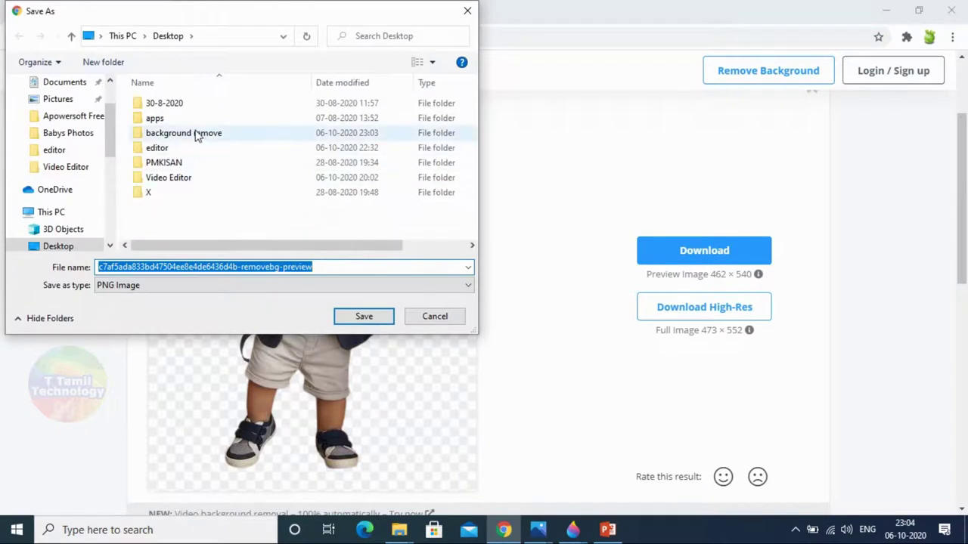
pyautogui.click(195, 133)
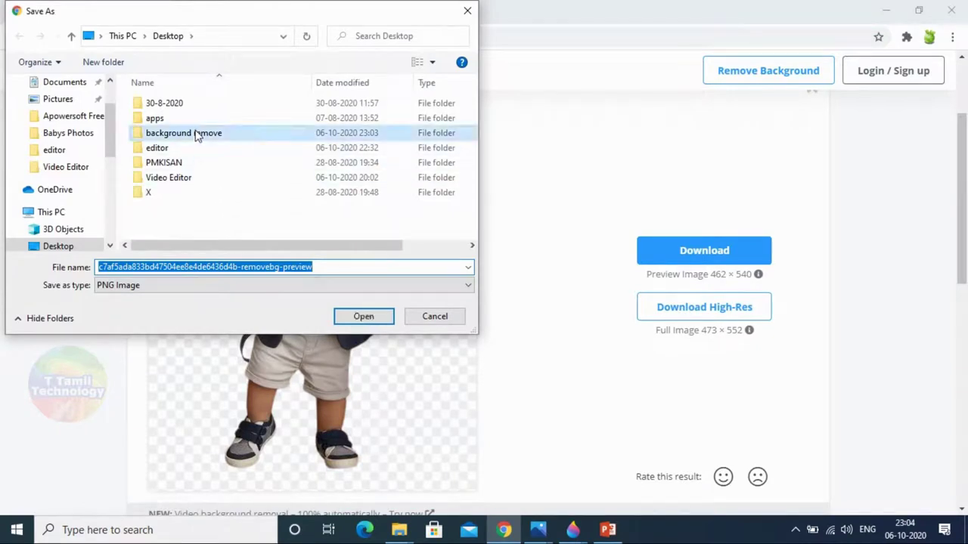
pyautogui.doubleClick(254, 137)
pyautogui.click(364, 316)
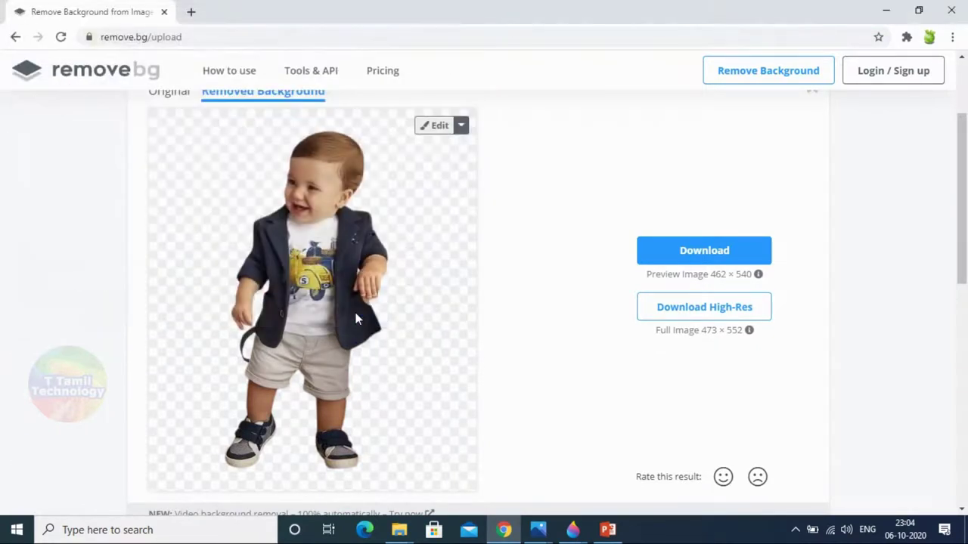
# Step: View the 'background remove' folder's images, including the removebg-preview cutout, as Extra large icons
pyautogui.click(399, 529)
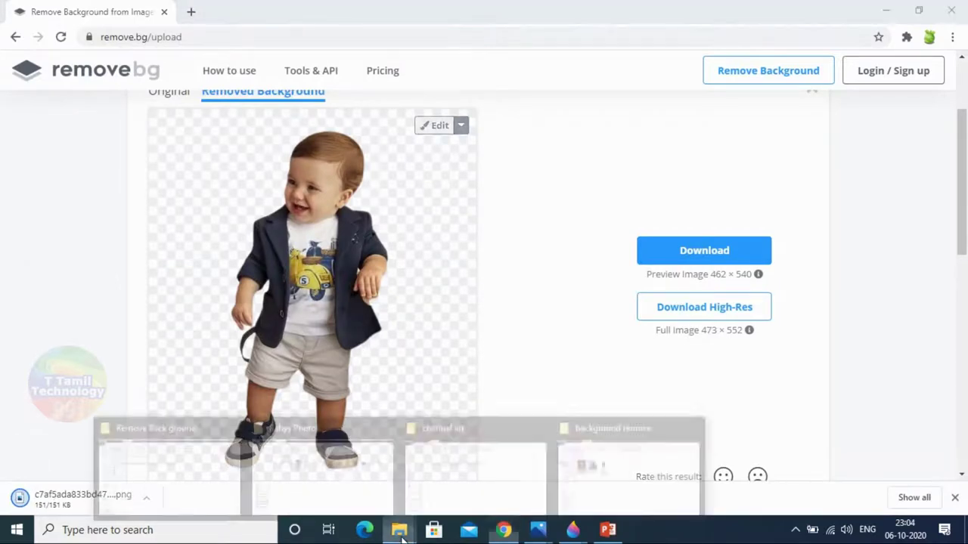
pyautogui.click(620, 464)
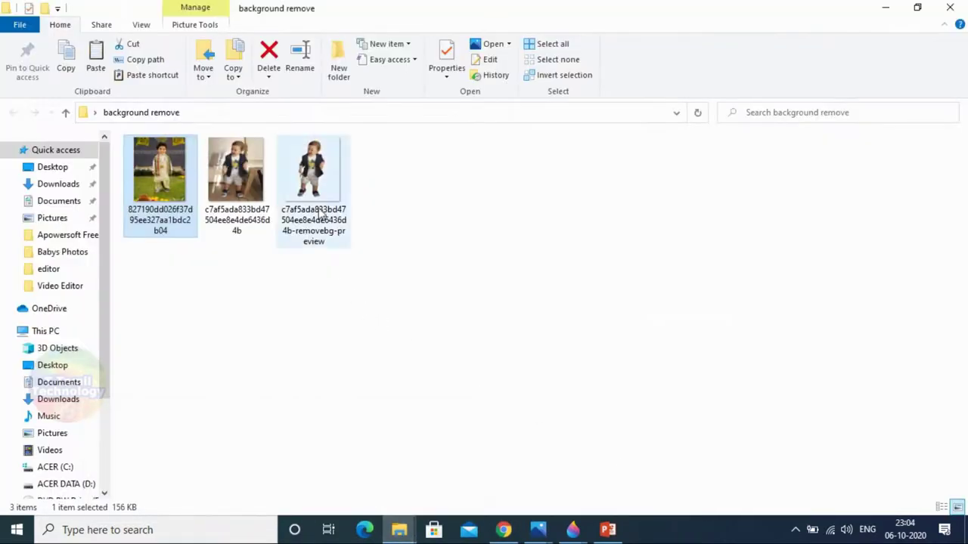
pyautogui.click(250, 203)
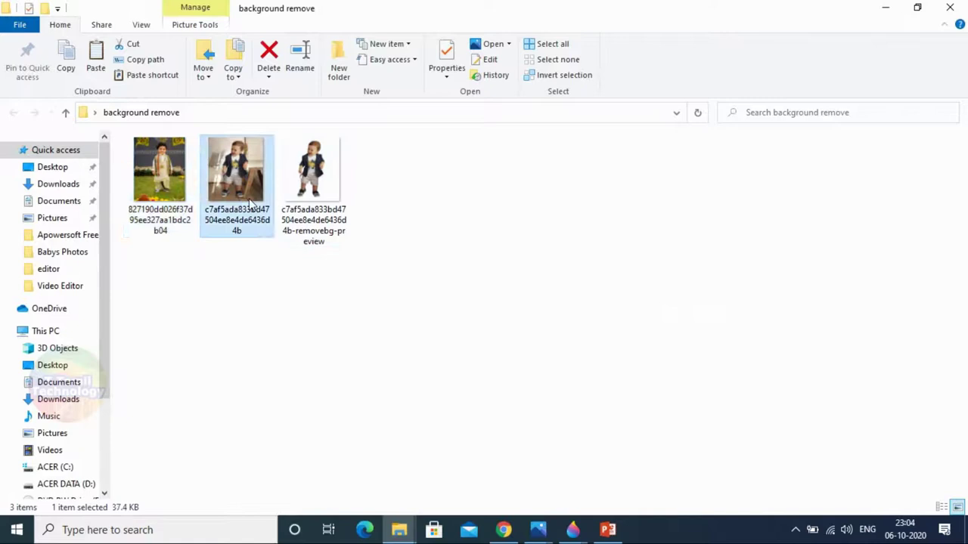
pyautogui.click(318, 198)
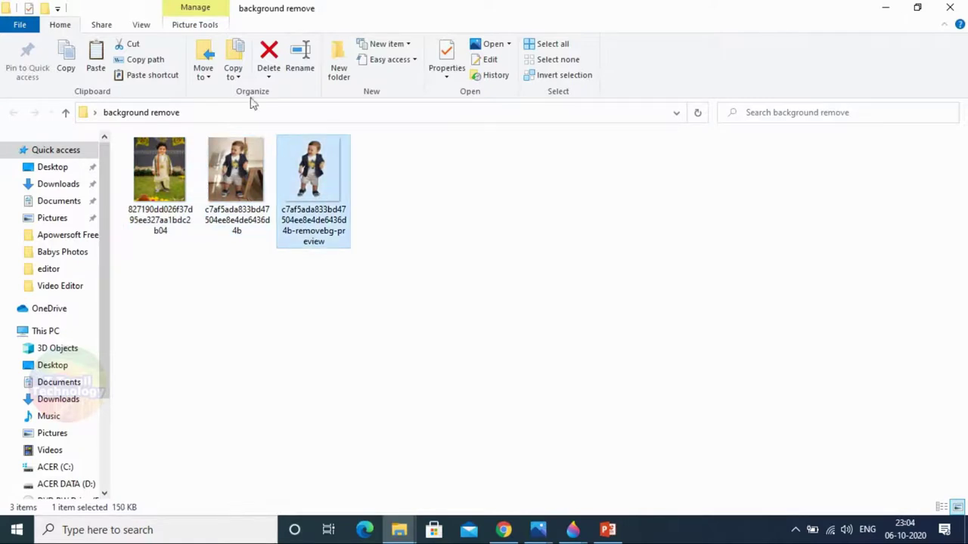
pyautogui.click(145, 27)
pyautogui.click(152, 47)
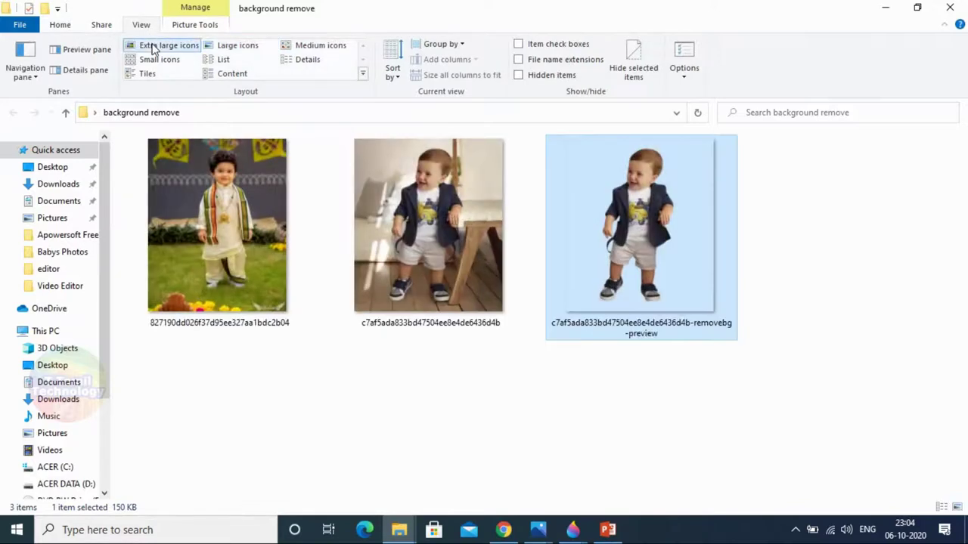
pyautogui.click(529, 368)
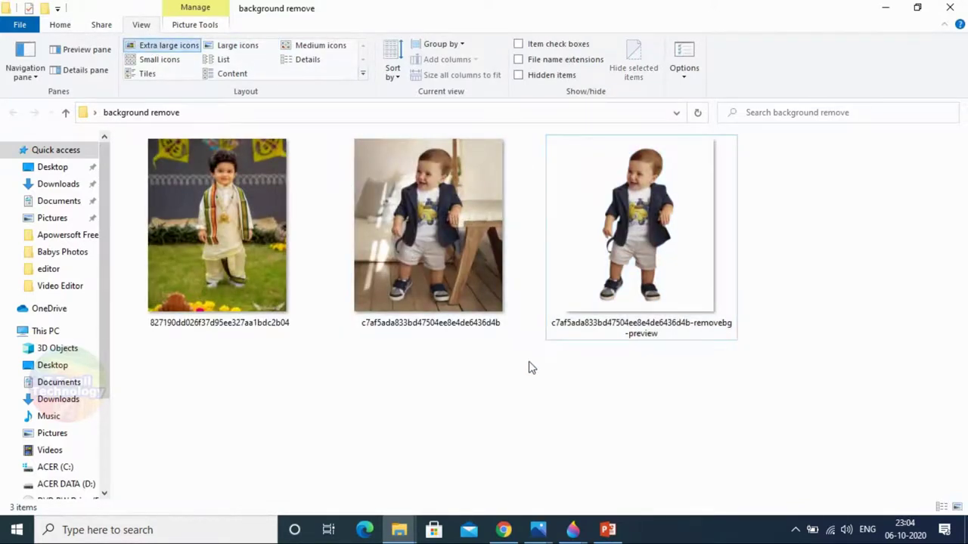
pyautogui.click(571, 531)
# Step: Return to Paint 3D and start a new project, discarding changes to the original photo
pyautogui.click(685, 483)
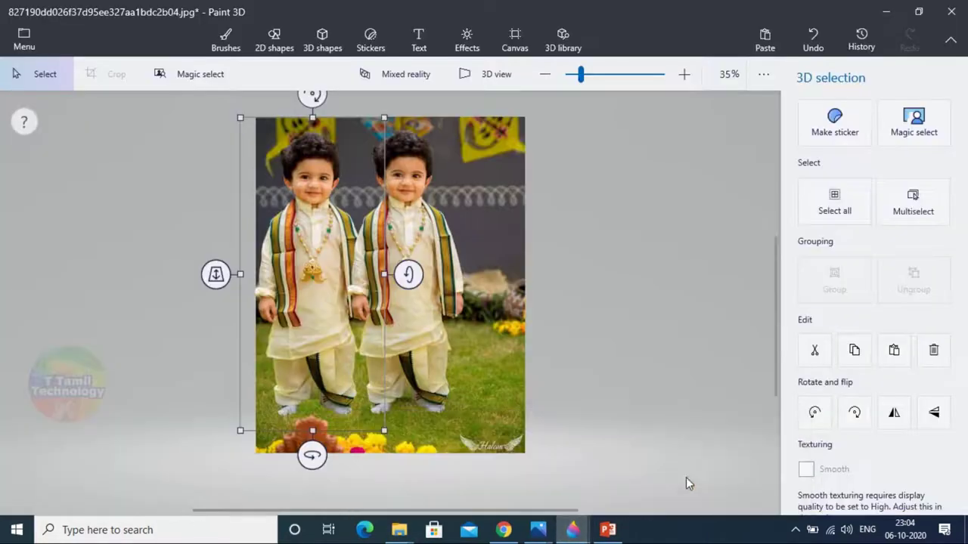
pyautogui.moveTo(347, 305); pyautogui.dragTo(343, 318)
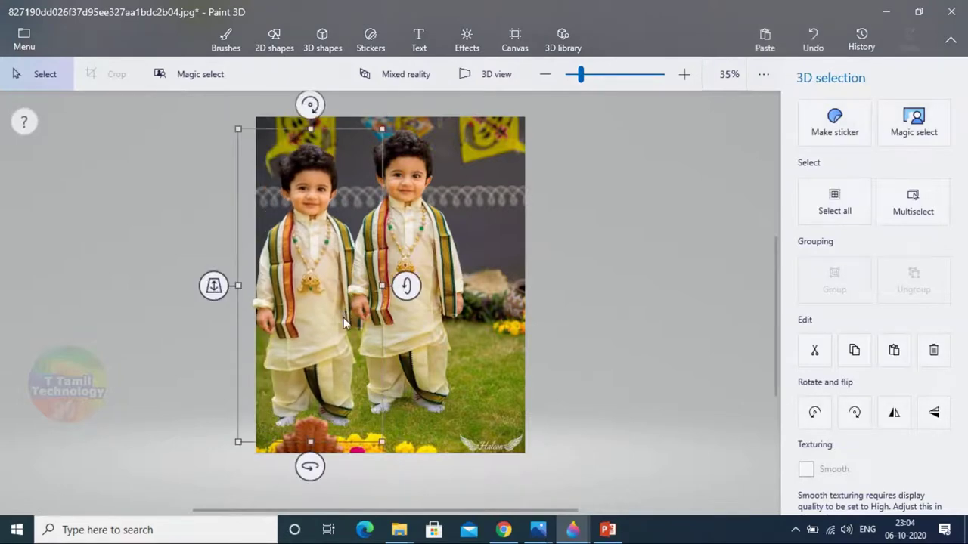
pyautogui.hotkey('ctrl', 'z')
pyautogui.hotkey('ctrl', 'n')
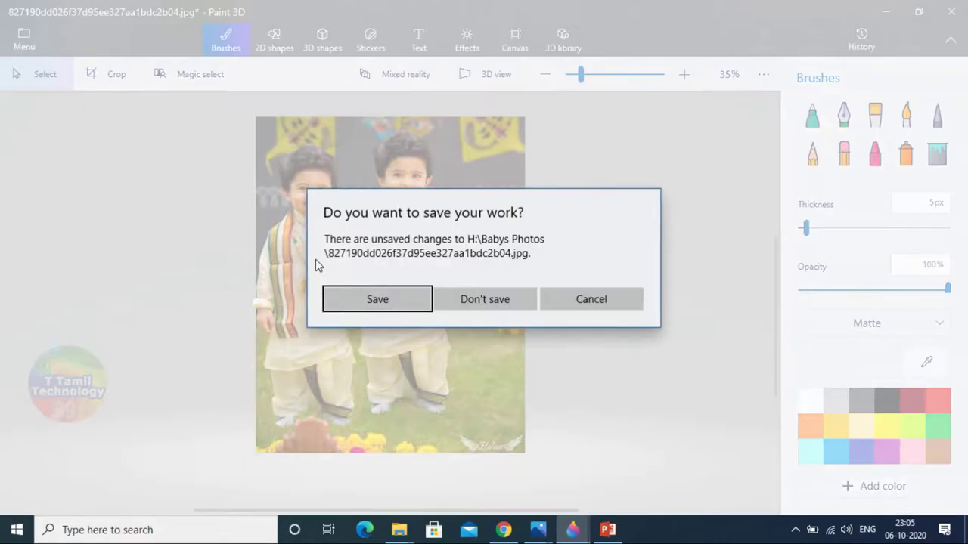
pyautogui.click(484, 302)
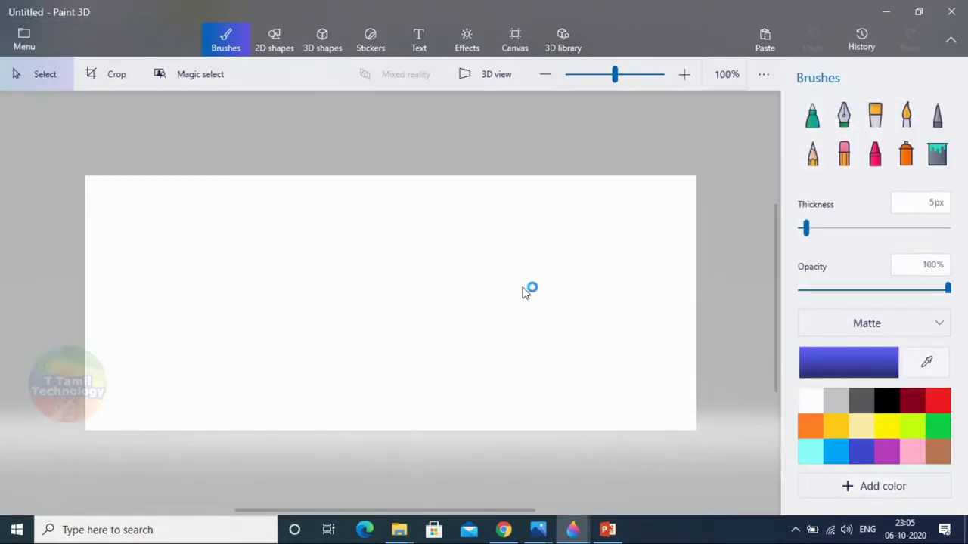
# Step: Paste the cut-out boy onto the new canvas, cancel Magic select and bring up the Menu
pyautogui.hotkey('ctrl', 'v')
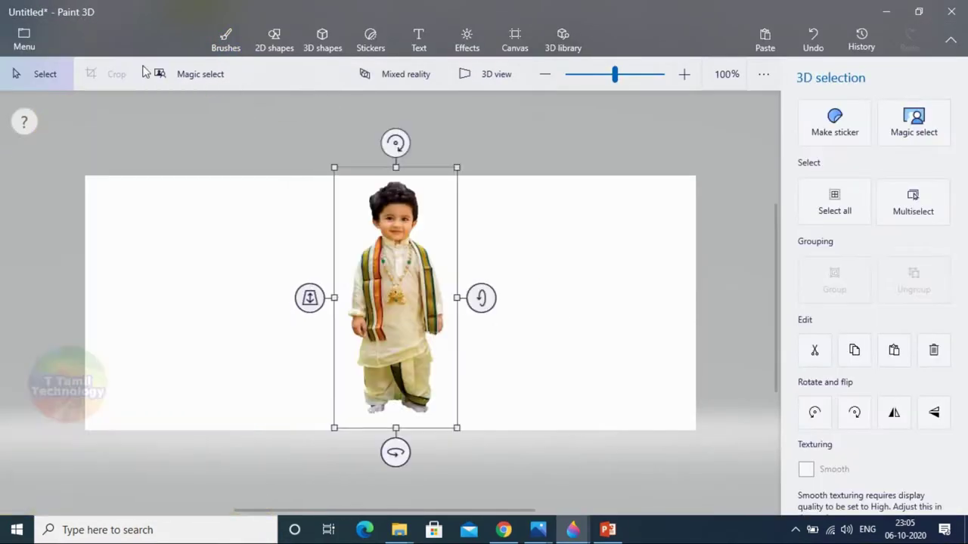
pyautogui.click(159, 75)
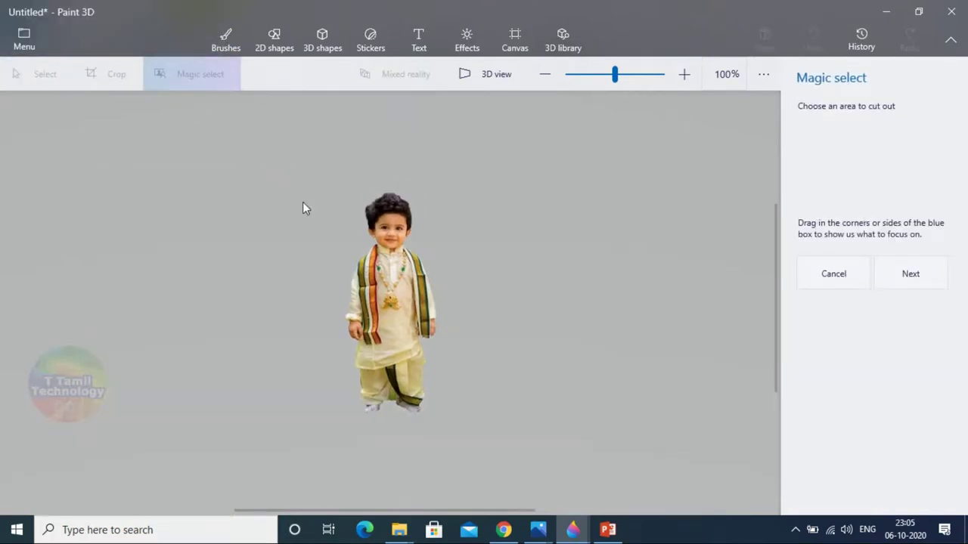
pyautogui.press('Escape')
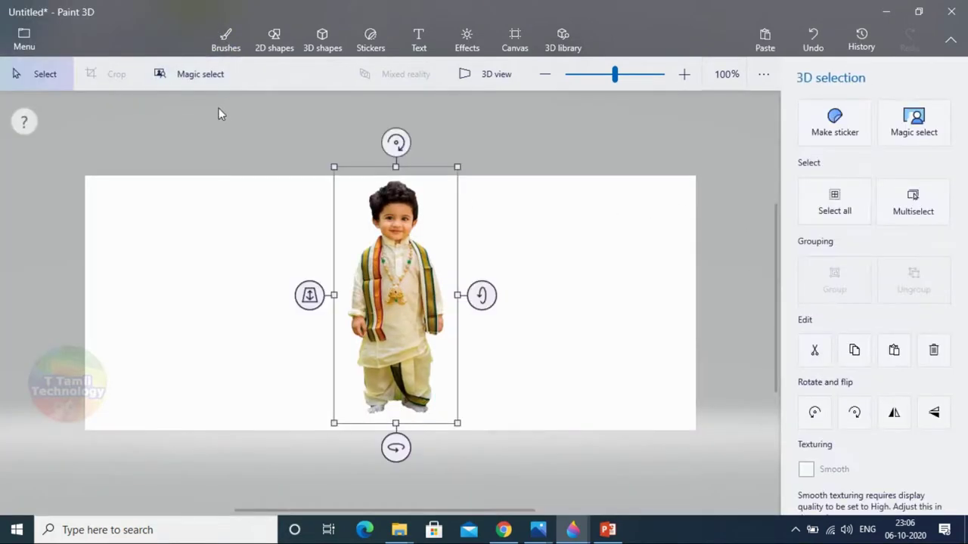
pyautogui.click(35, 29)
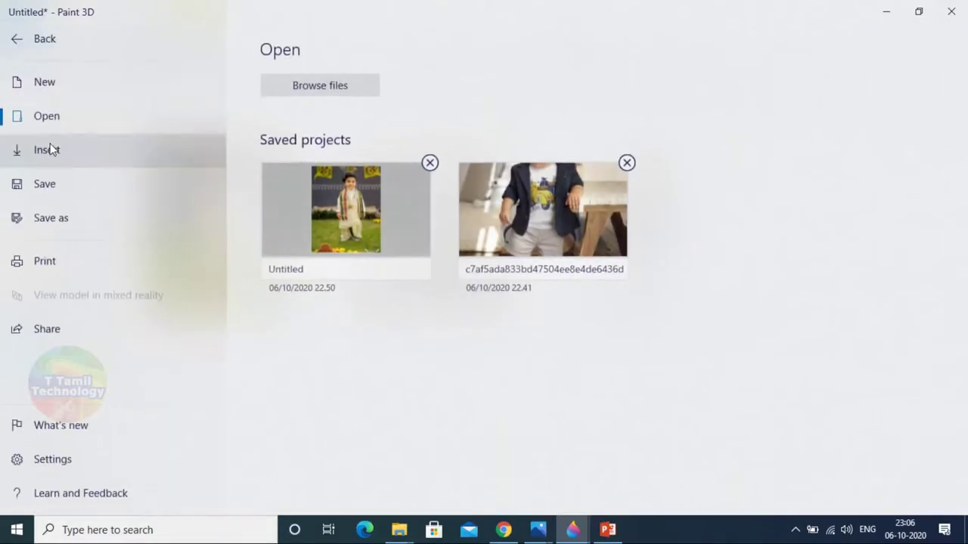
# Step: Save a copy as a PNG image with a transparent background
pyautogui.click(47, 224)
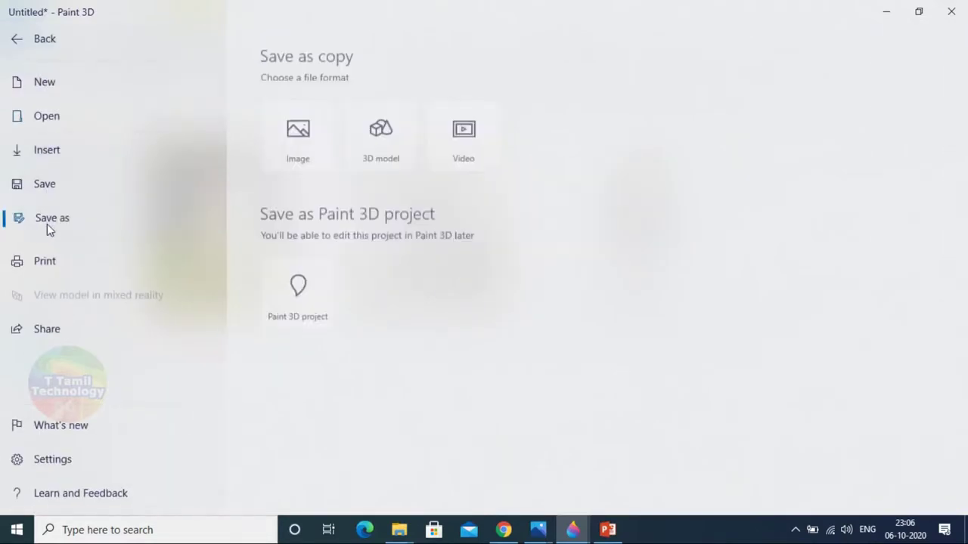
pyautogui.click(324, 155)
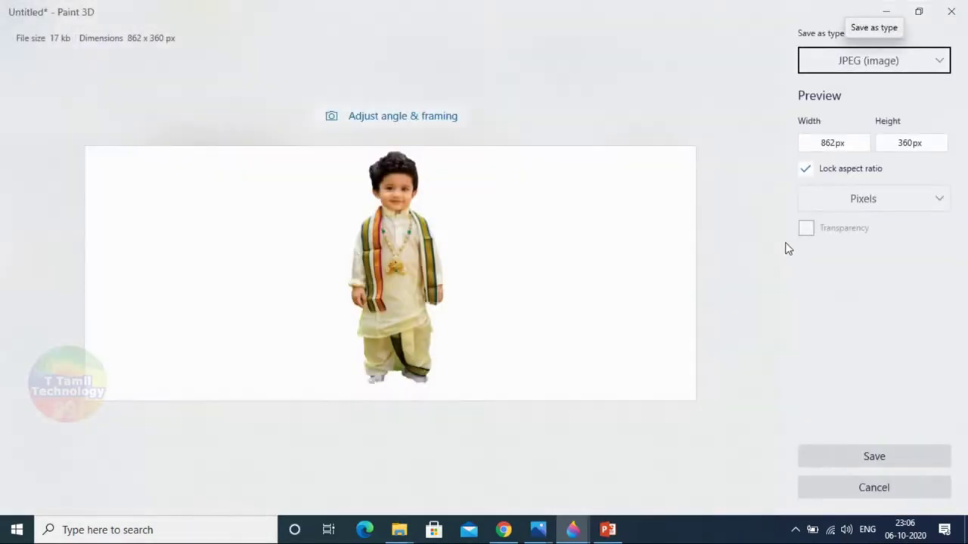
pyautogui.click(897, 59)
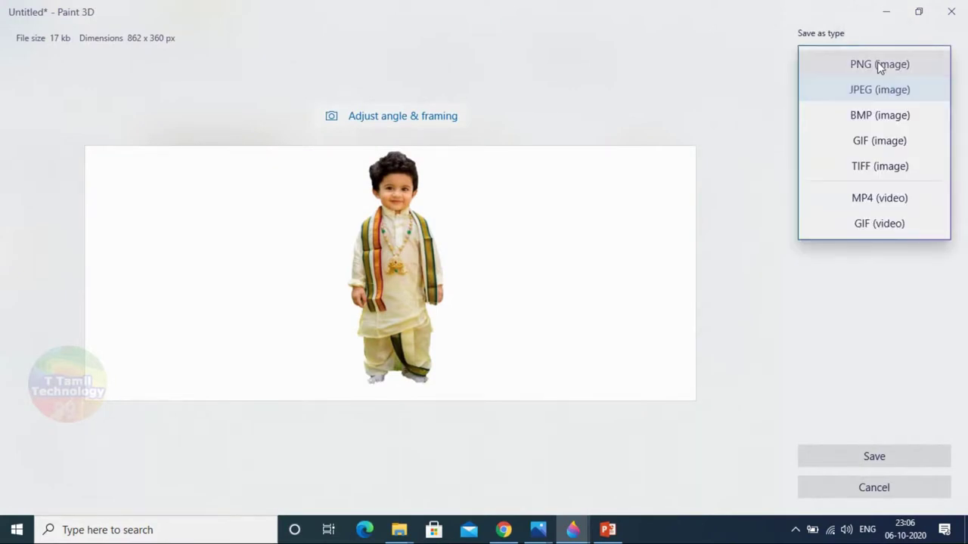
pyautogui.click(877, 62)
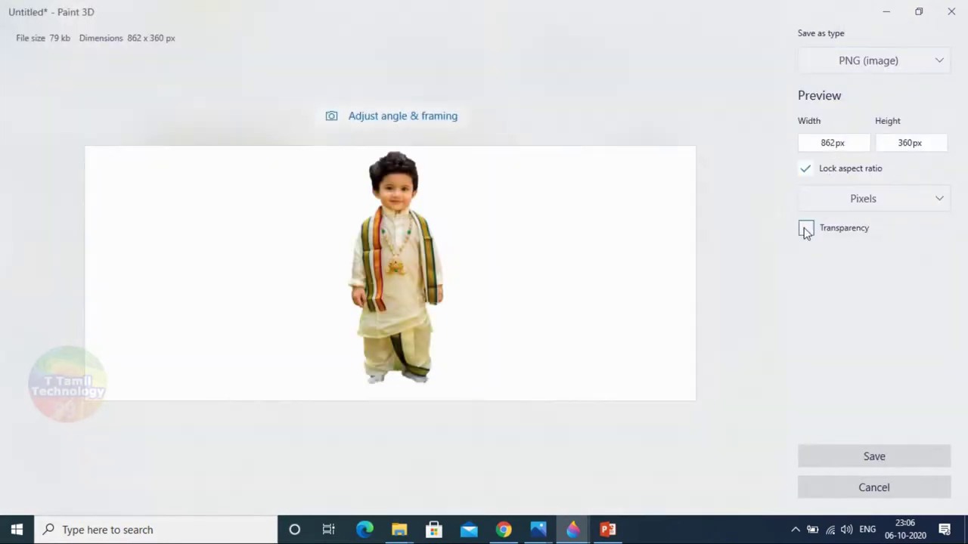
pyautogui.click(805, 229)
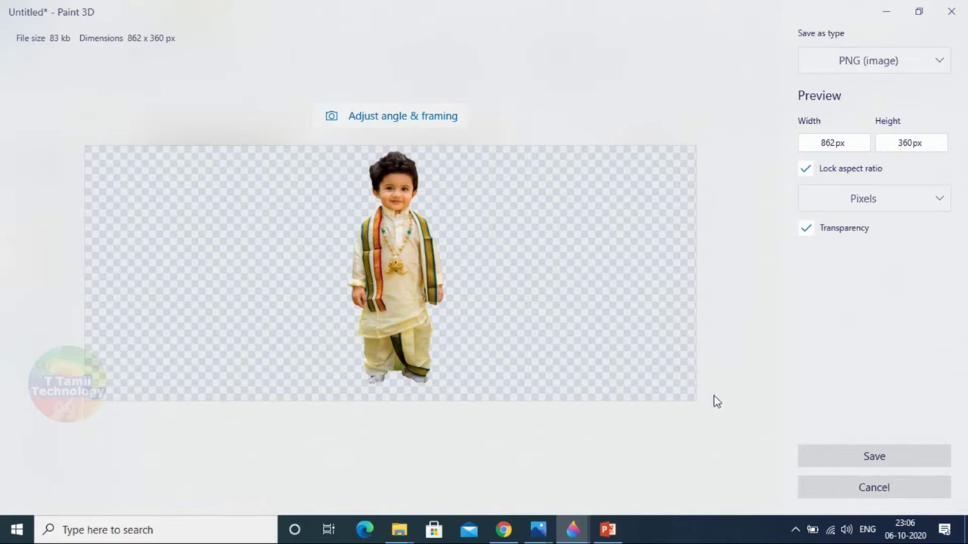
pyautogui.click(828, 458)
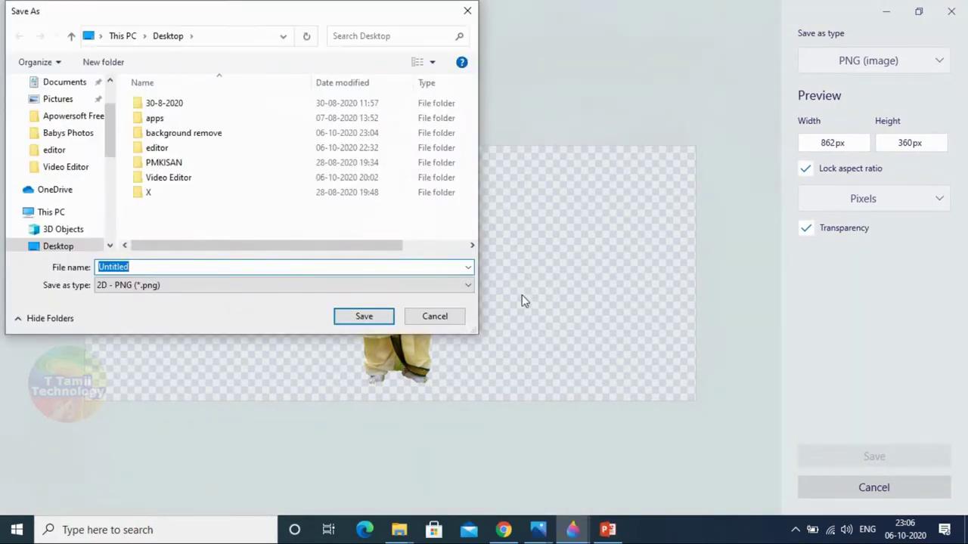
# Step: Store the PNG as '123' in the background remove folder
pyautogui.click(230, 142)
pyautogui.doubleClick(230, 142)
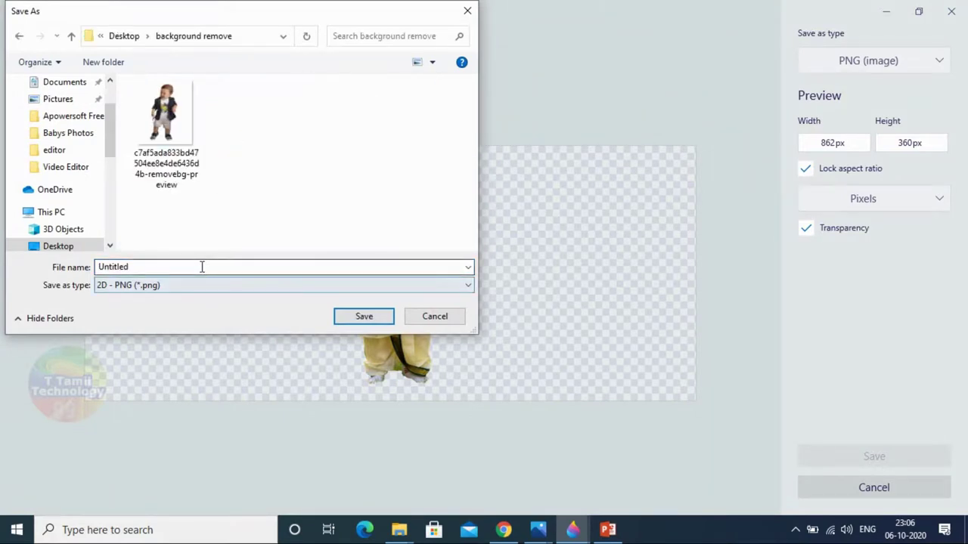
pyautogui.write('123')
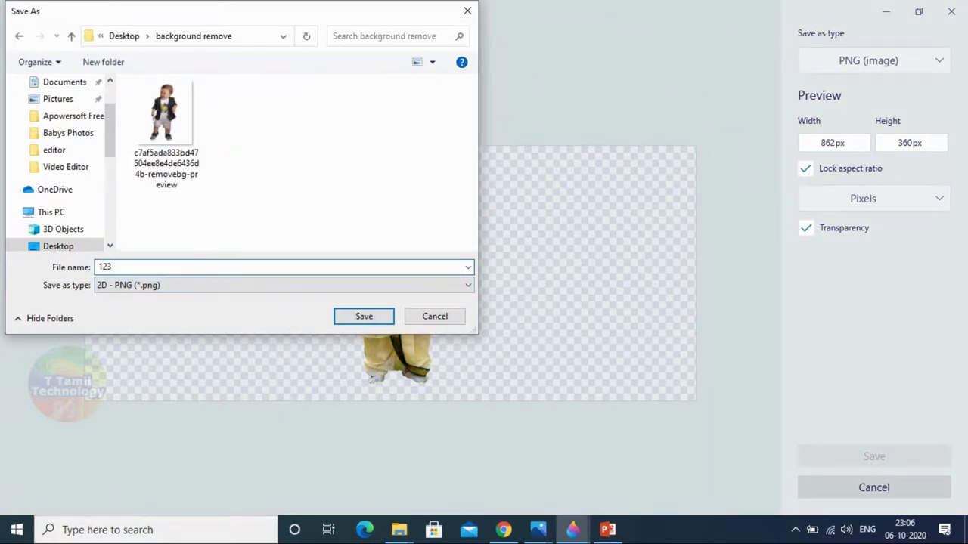
pyautogui.click(355, 316)
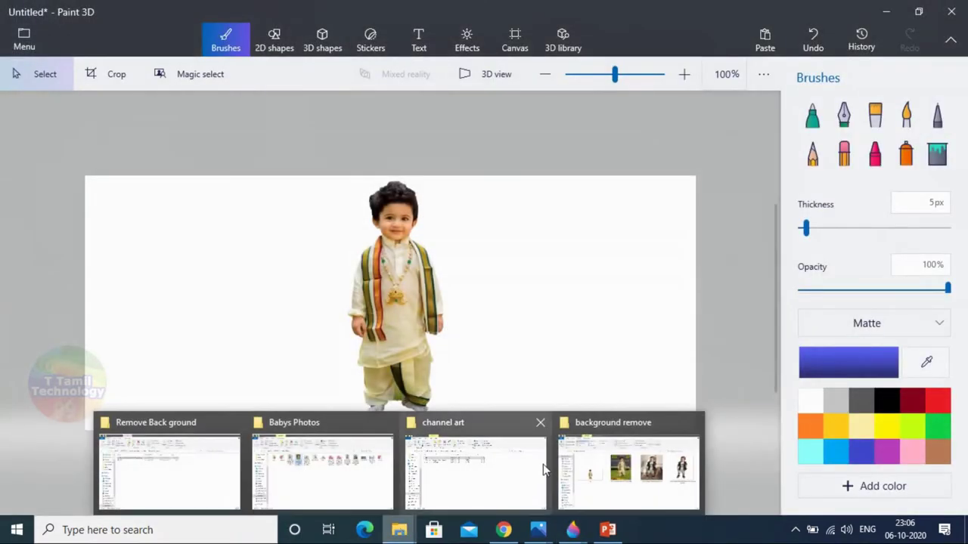
# Step: Open 123.png from the background remove folder in Photos to check the cutout
pyautogui.click(652, 469)
pyautogui.click(195, 271)
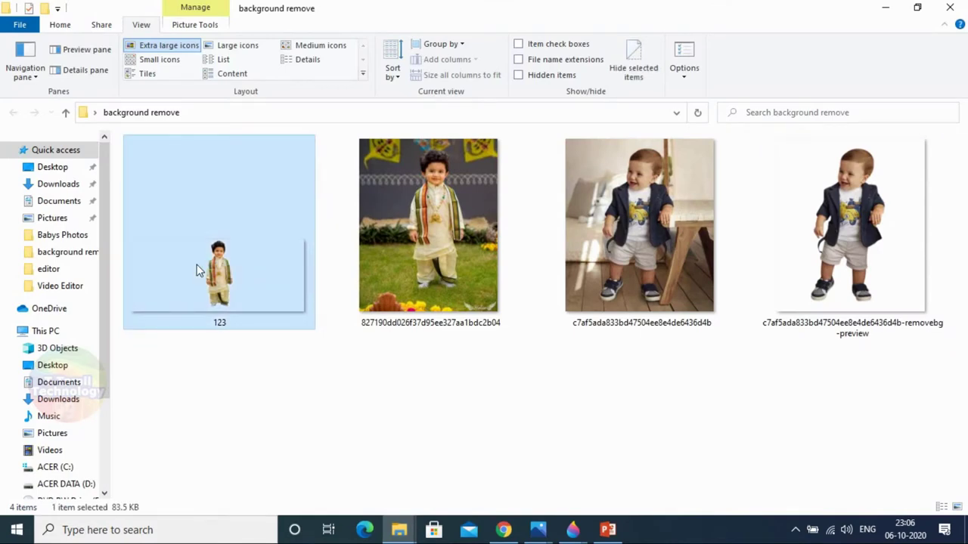
pyautogui.click(538, 529)
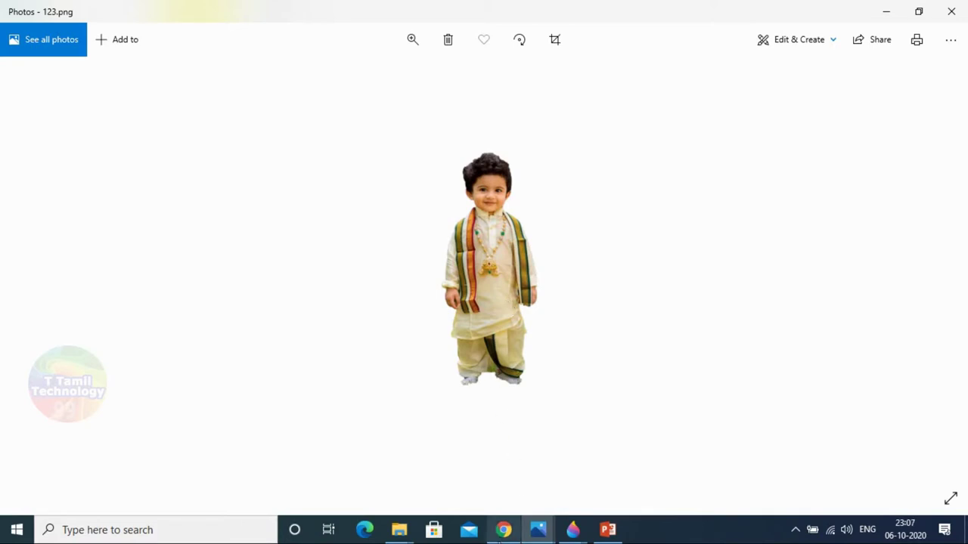
# Step: Bring Chrome's remove.bg result page to the front and select its address
pyautogui.moveTo(503, 530)
pyautogui.click(486, 498)
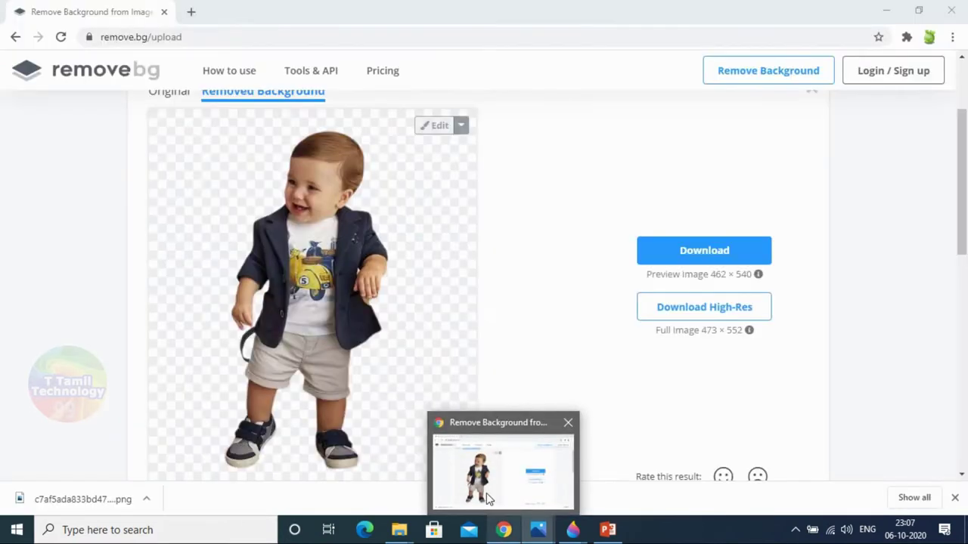
pyautogui.click(223, 35)
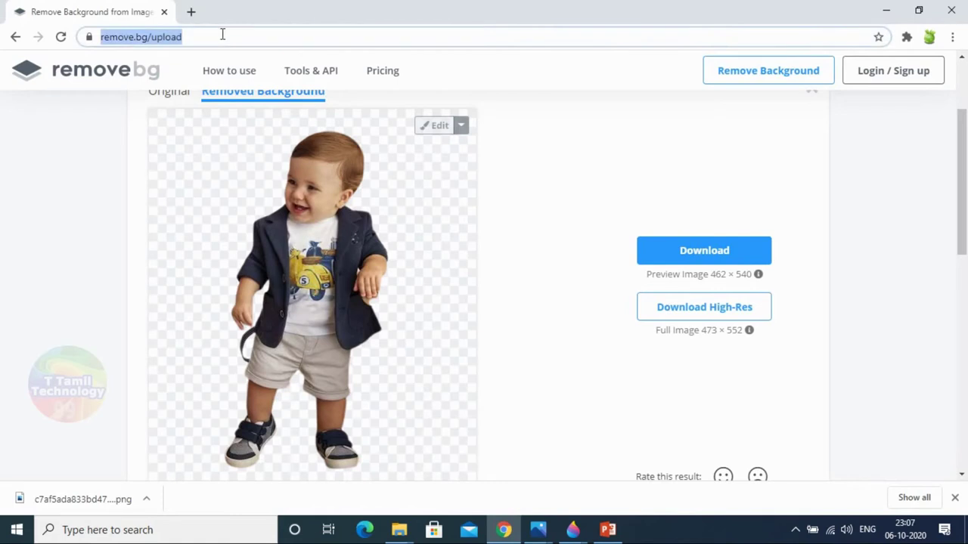